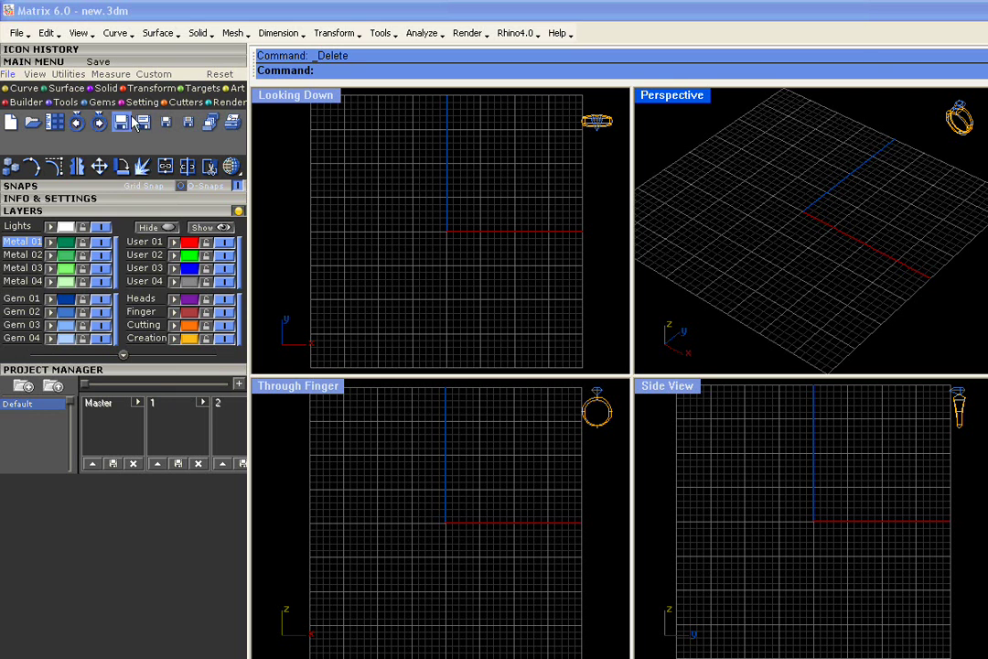
Load a round diamond 8.8 mm in diameter at the origin with the Gem Loader.
{"action": "left_click", "coordinate": [101, 102]}
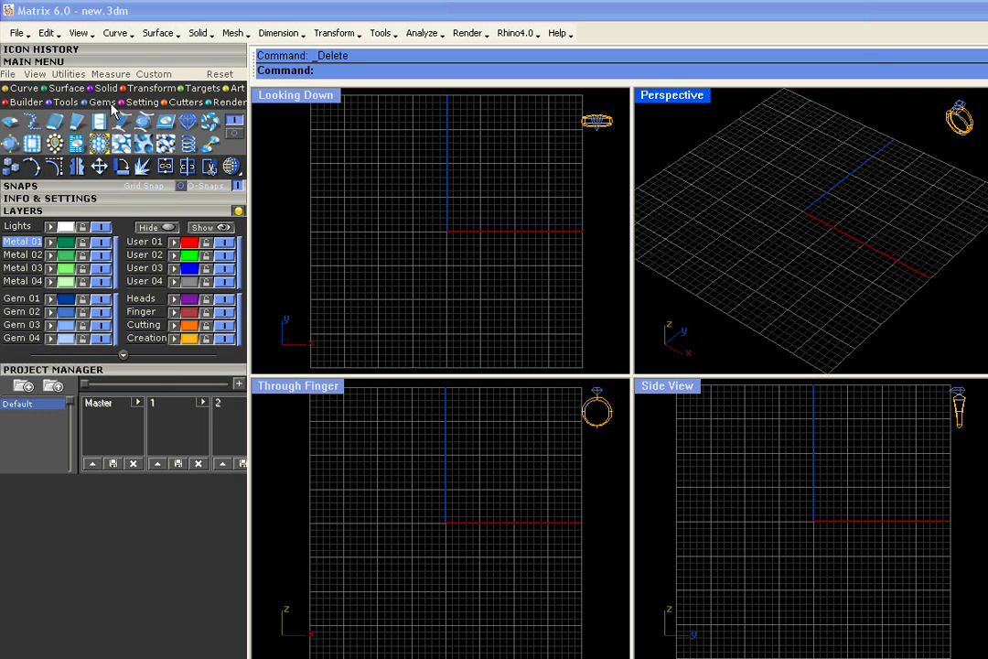
{"action": "left_click", "coordinate": [11, 122]}
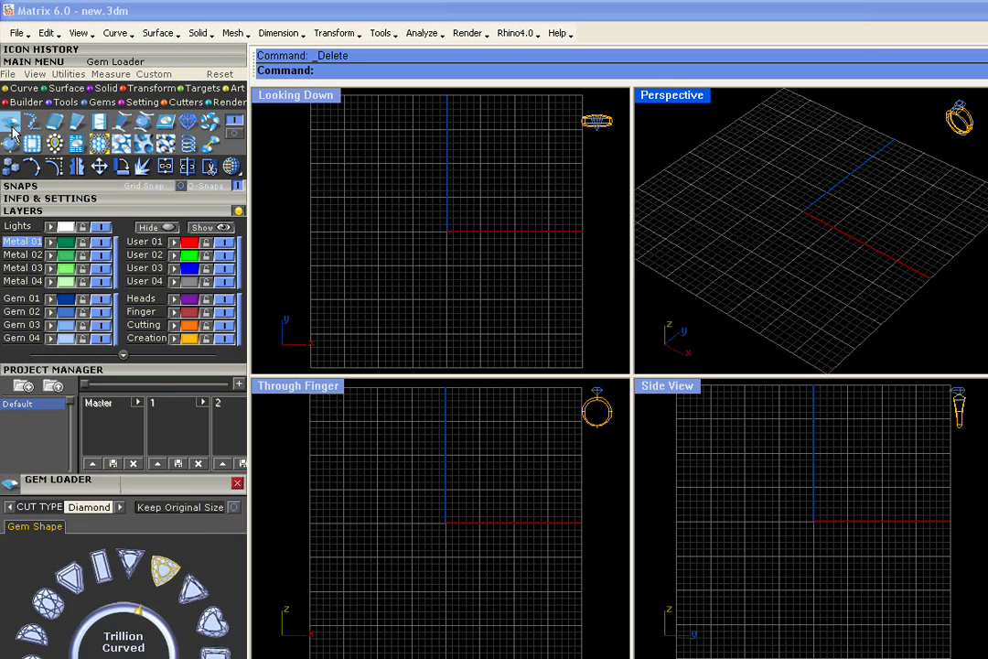
{"action": "left_click", "coordinate": [37, 211]}
{"action": "left_click", "coordinate": [32, 521]}
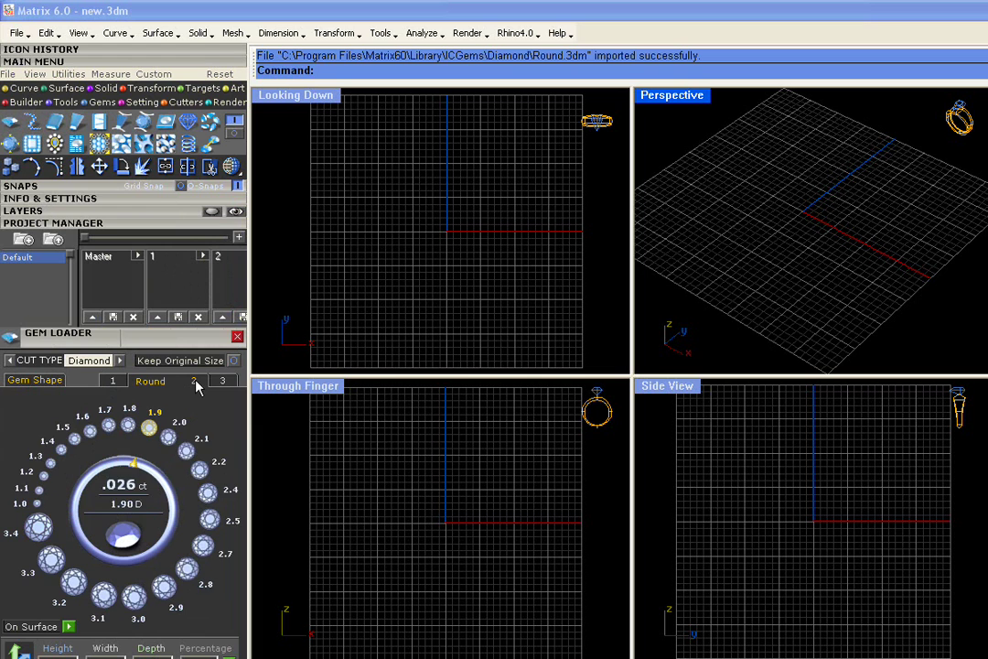
{"action": "left_click", "coordinate": [194, 381]}
{"action": "left_click", "coordinate": [222, 383]}
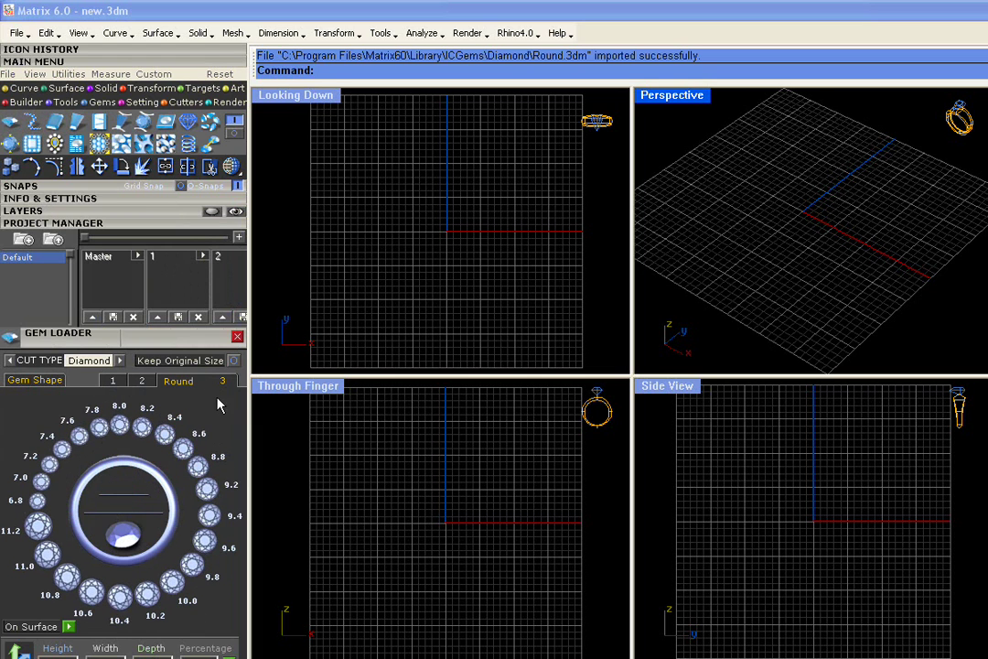
{"action": "left_click", "coordinate": [194, 474]}
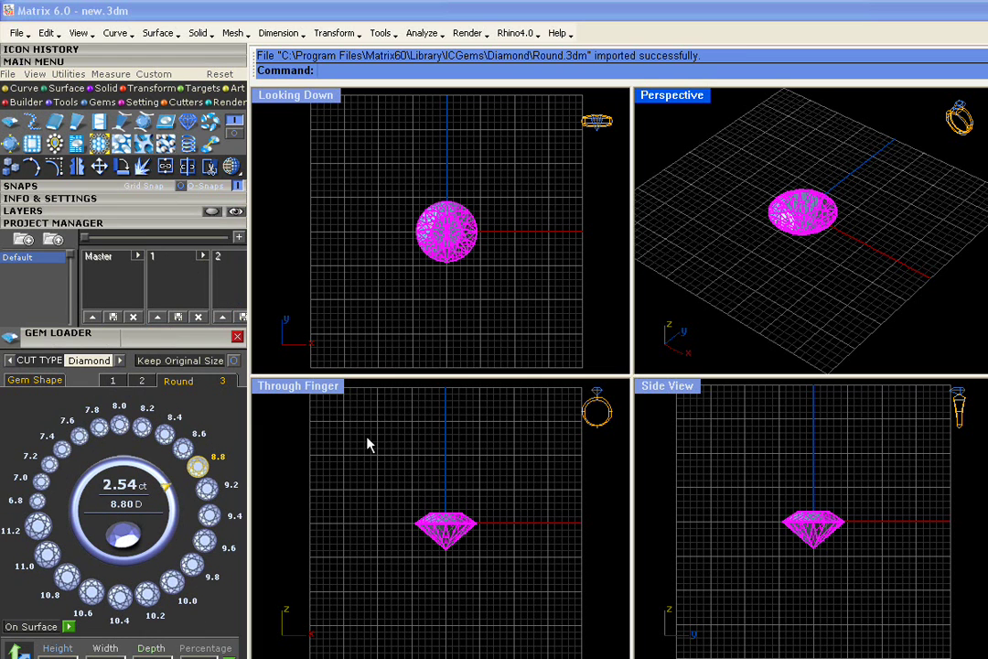
Build a bezel around the round diamond and extend its height downward to about 9.18 mm.
{"action": "right_click", "coordinate": [436, 528]}
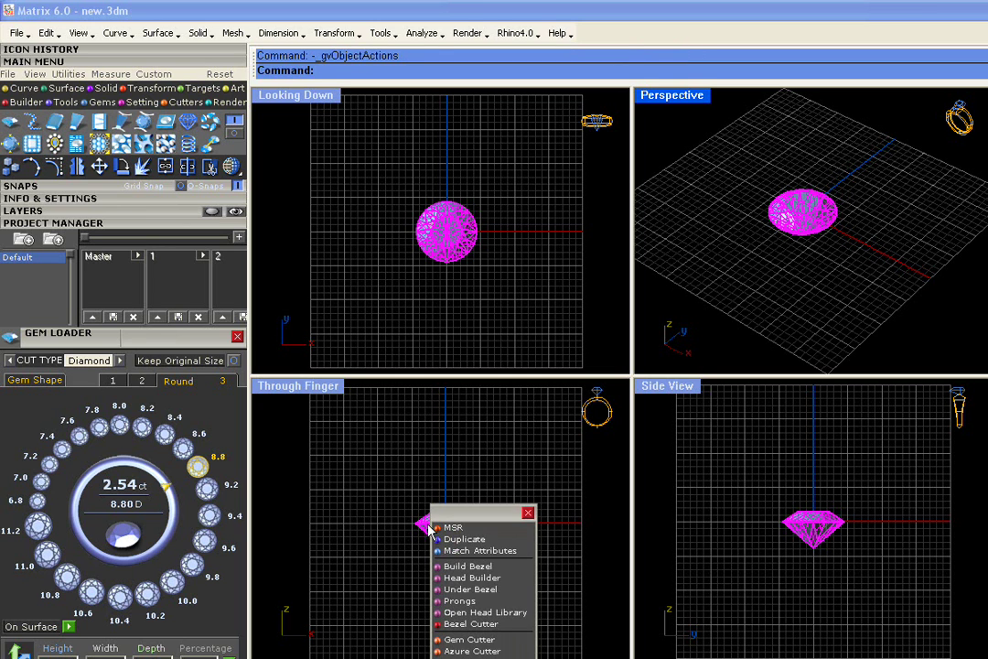
{"action": "left_click", "coordinate": [467, 566]}
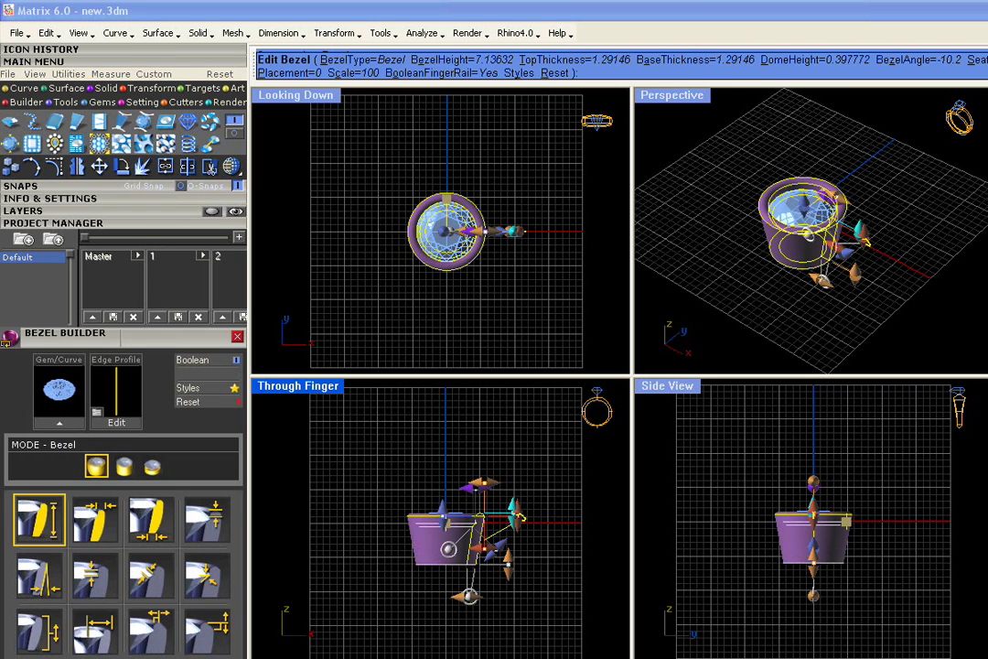
{"action": "left_click_drag", "start_coordinate": [508, 560], "coordinate": [506, 574]}
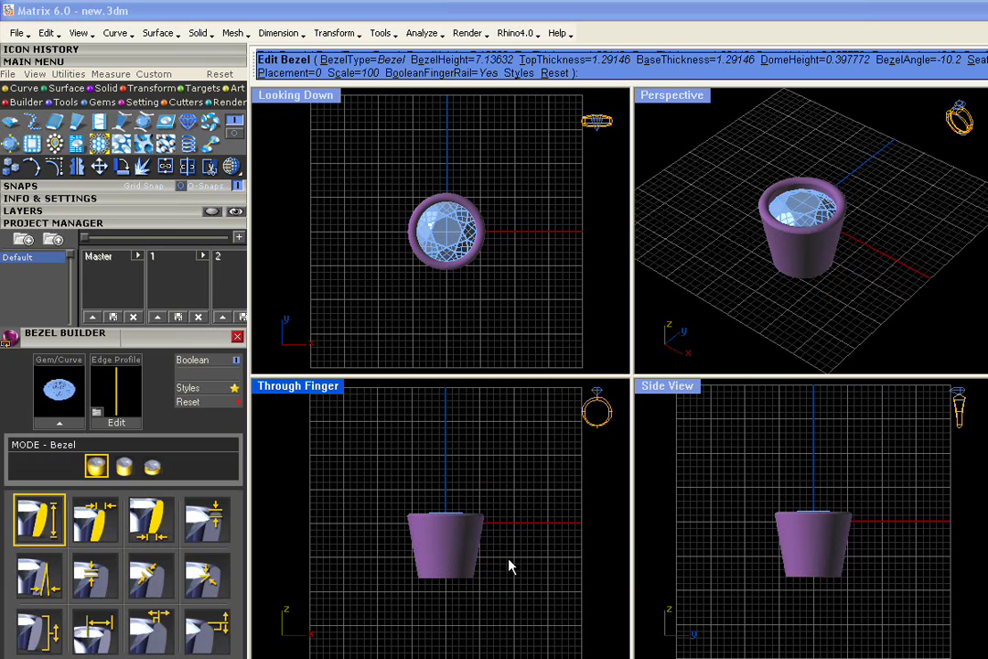
{"action": "right_click_drag", "start_coordinate": [831, 232], "coordinate": [844, 258]}
{"action": "scroll", "coordinate": [842, 247], "scroll_direction": "up", "scroll_amount": 4}
{"action": "right_click", "coordinate": [836, 241]}
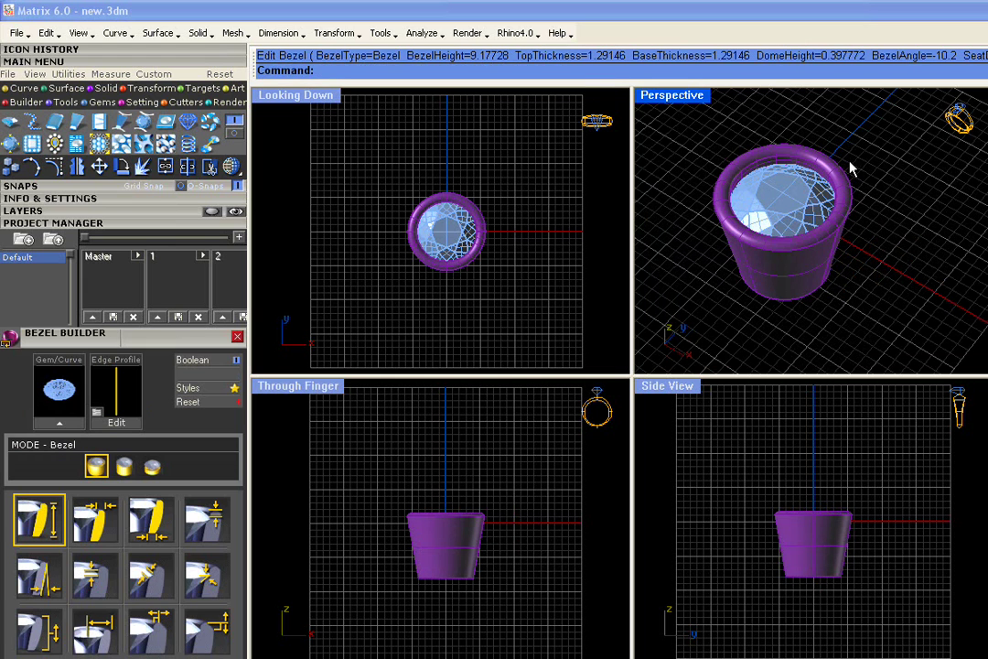
Save the bezel and diamond together as version 1 of the Default project, then clear the selection.
{"action": "left_click_drag", "start_coordinate": [860, 126], "coordinate": [732, 228]}
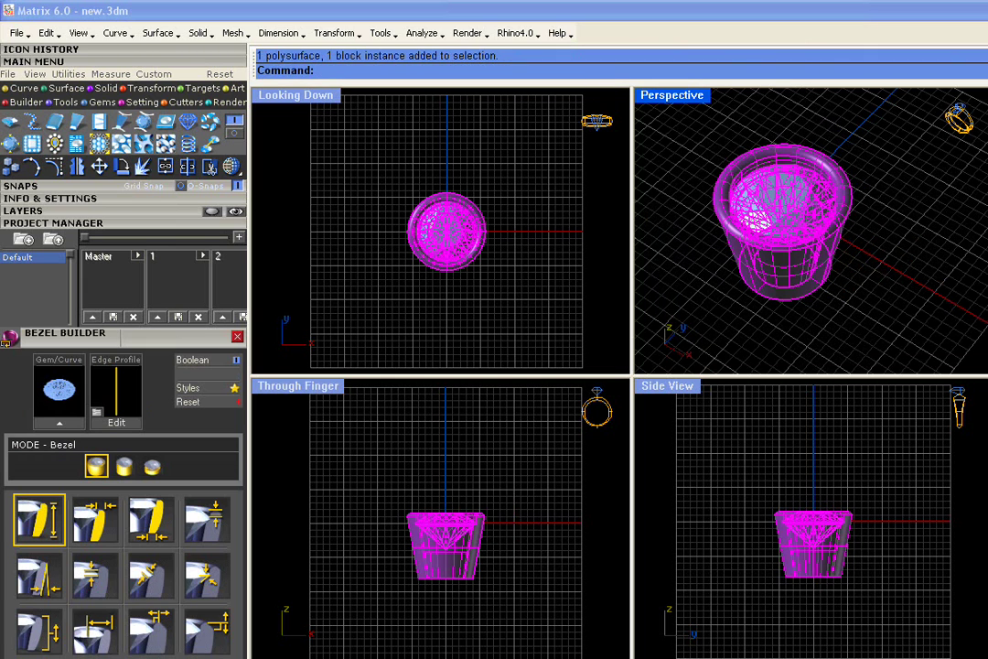
{"action": "left_click", "coordinate": [159, 318]}
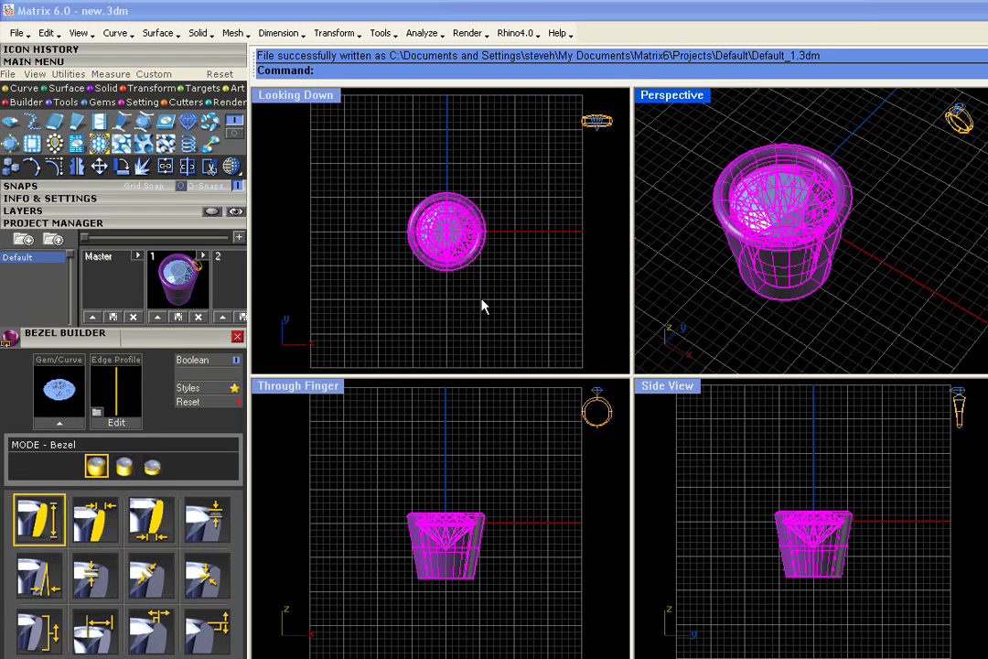
{"action": "left_click", "coordinate": [483, 306]}
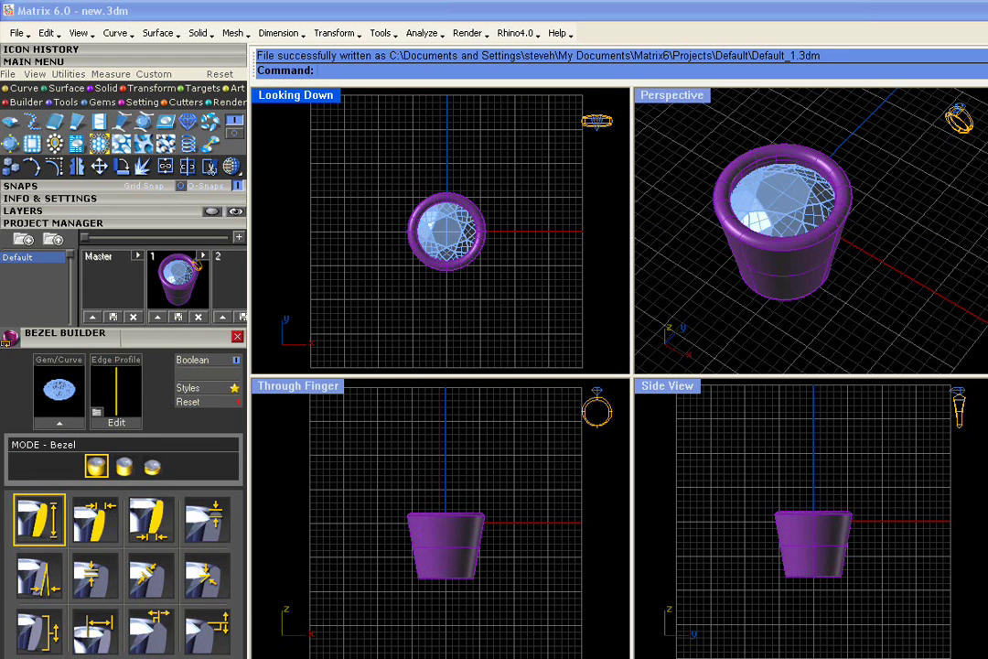
Apply a Bezel Cutter to the finished bezel.
{"action": "left_click", "coordinate": [785, 294]}
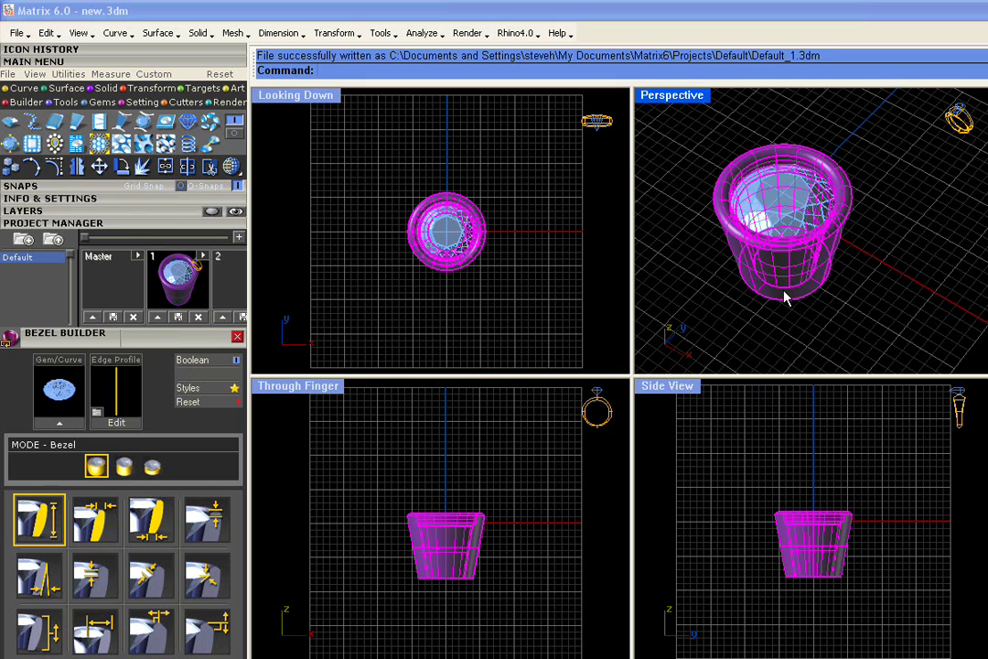
{"action": "left_click", "coordinate": [785, 295]}
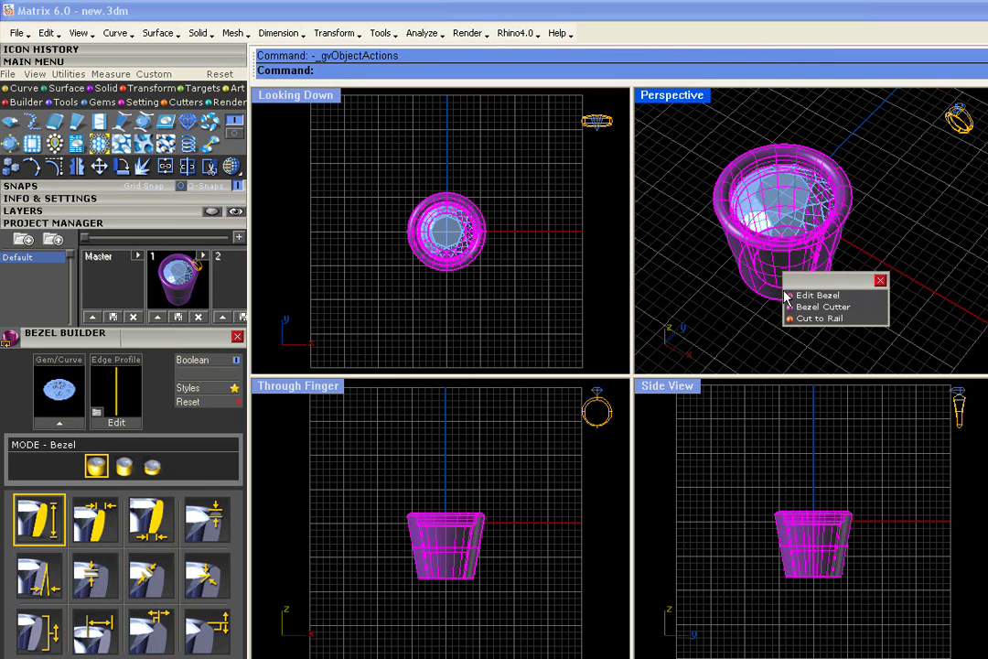
{"action": "left_click", "coordinate": [869, 310]}
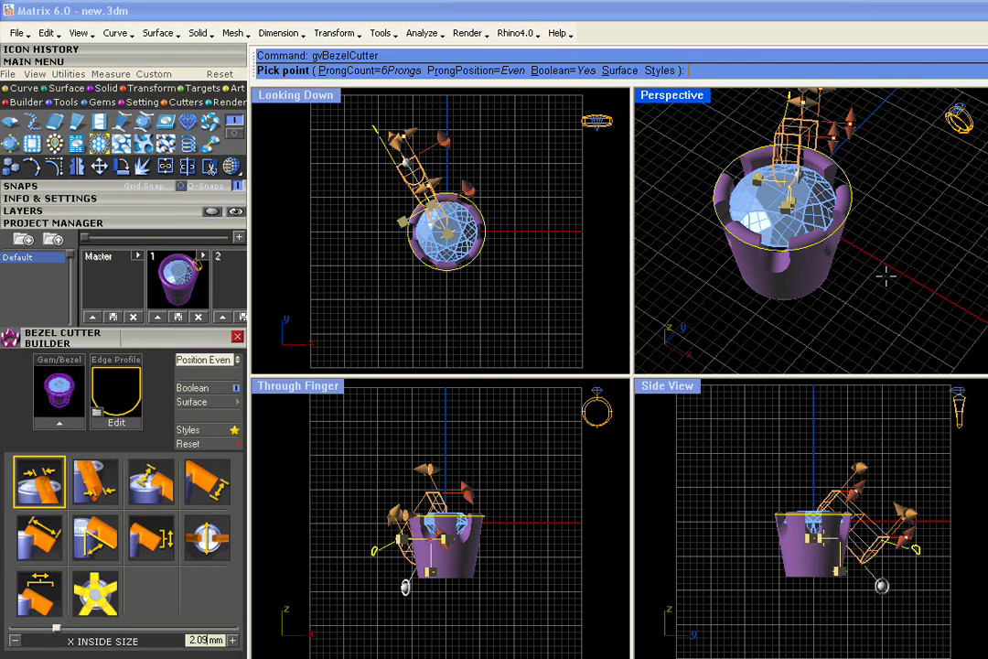
Change the bezel cutter's edge profile to bezel 006.
{"action": "right_click_drag", "start_coordinate": [919, 259], "coordinate": [667, 253]}
{"action": "right_click_drag", "start_coordinate": [851, 284], "coordinate": [833, 286]}
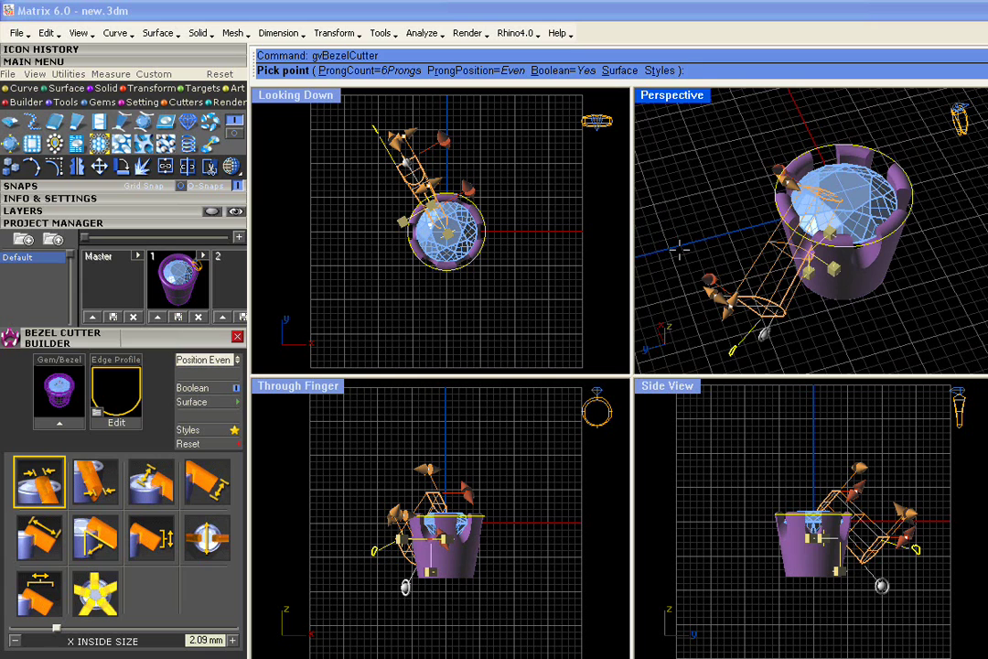
{"action": "right_click_drag", "start_coordinate": [943, 216], "coordinate": [768, 211]}
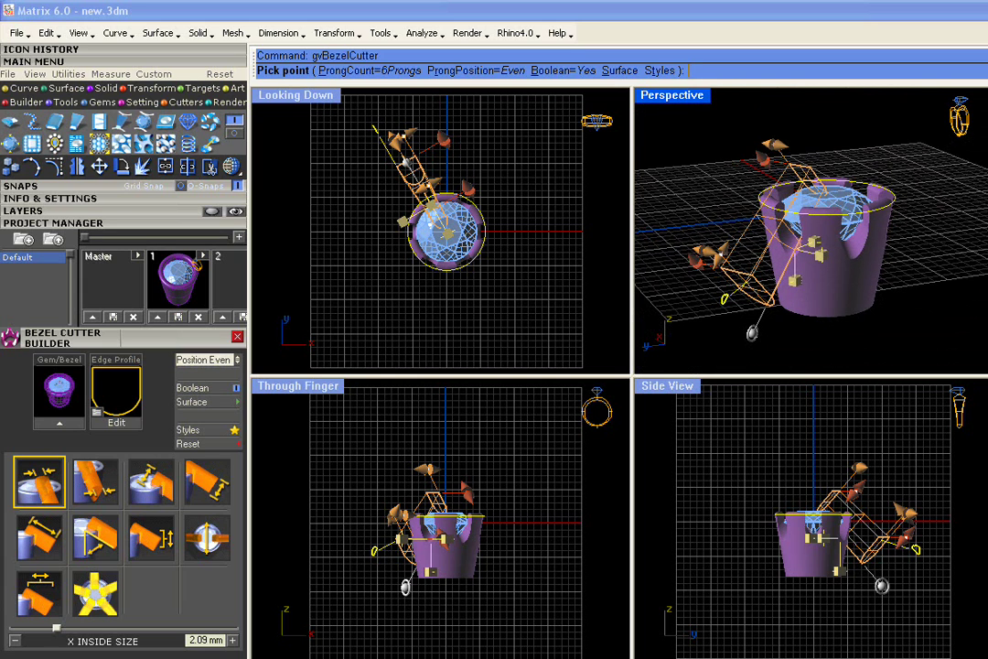
{"action": "right_click_drag", "start_coordinate": [789, 264], "coordinate": [799, 155]}
{"action": "right_click_drag", "start_coordinate": [894, 241], "coordinate": [902, 212]}
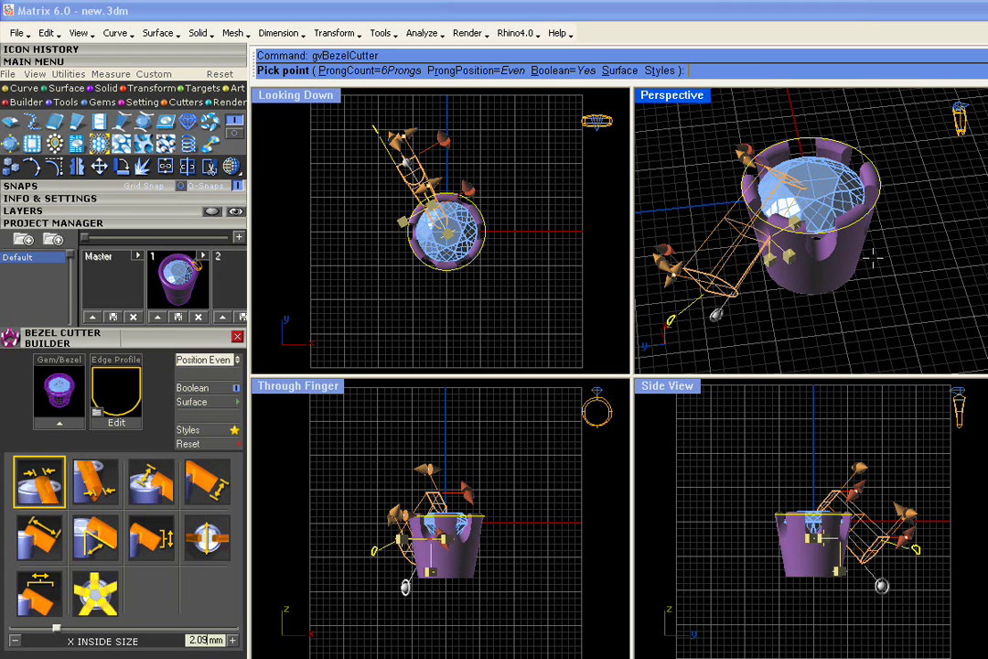
{"action": "right_click_drag", "start_coordinate": [793, 275], "coordinate": [820, 203]}
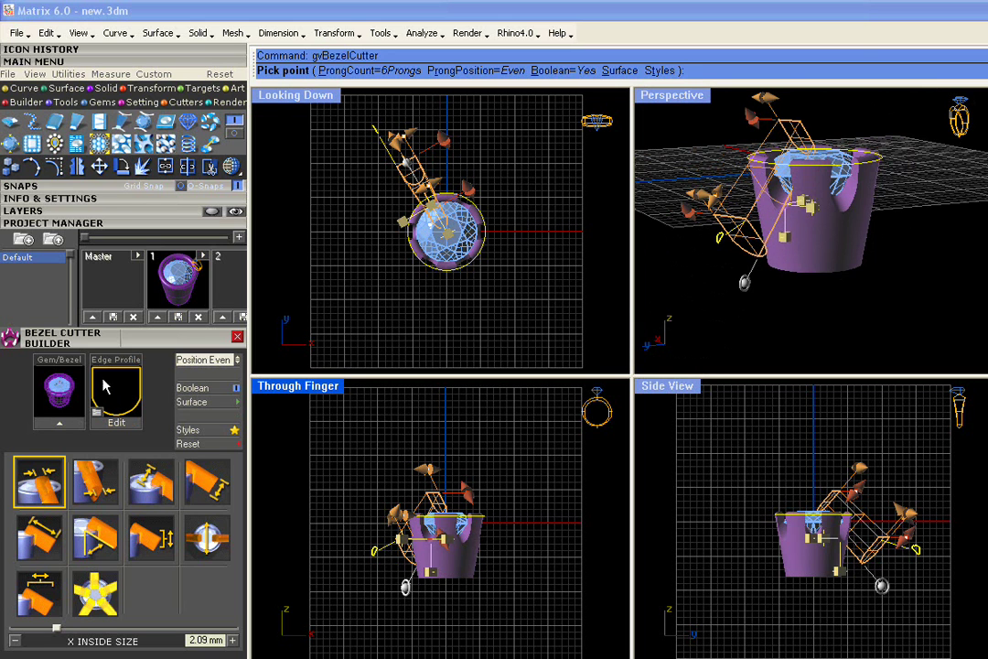
{"action": "left_click", "coordinate": [116, 395]}
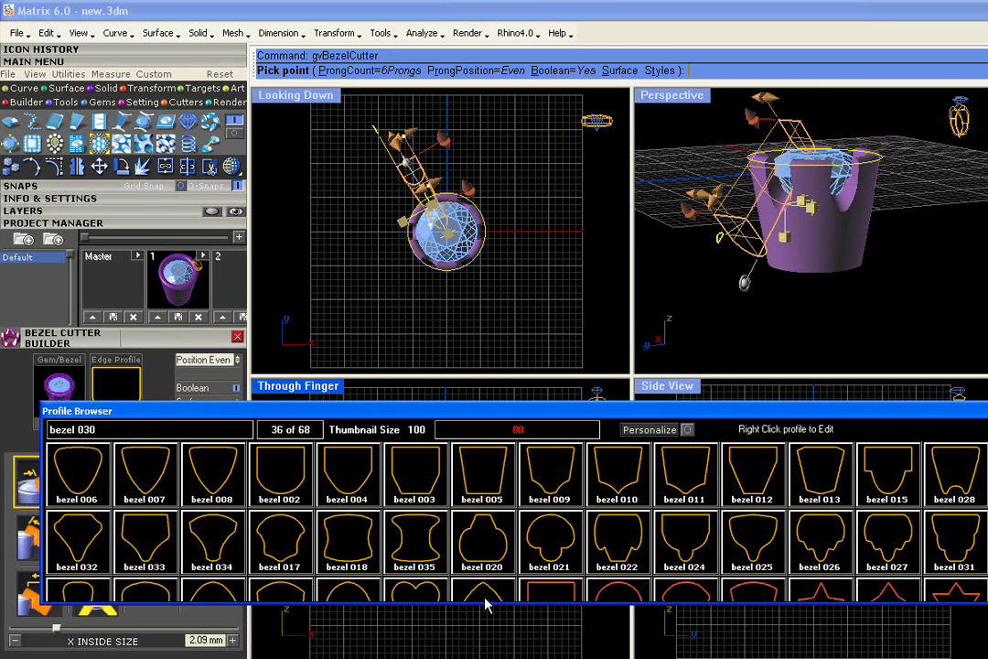
{"action": "left_click", "coordinate": [279, 477]}
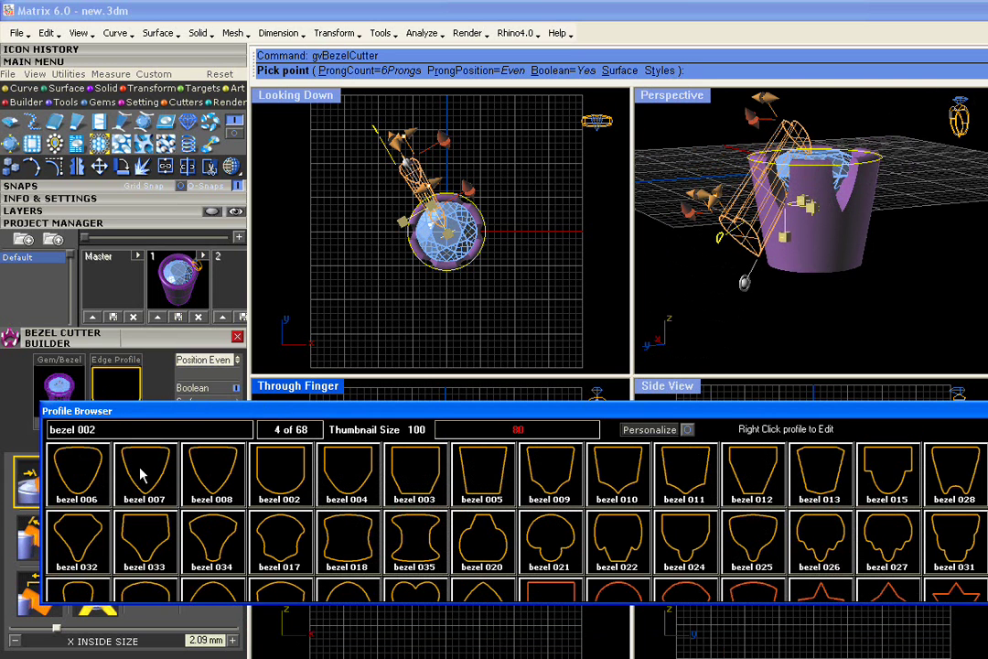
{"action": "left_click", "coordinate": [78, 473]}
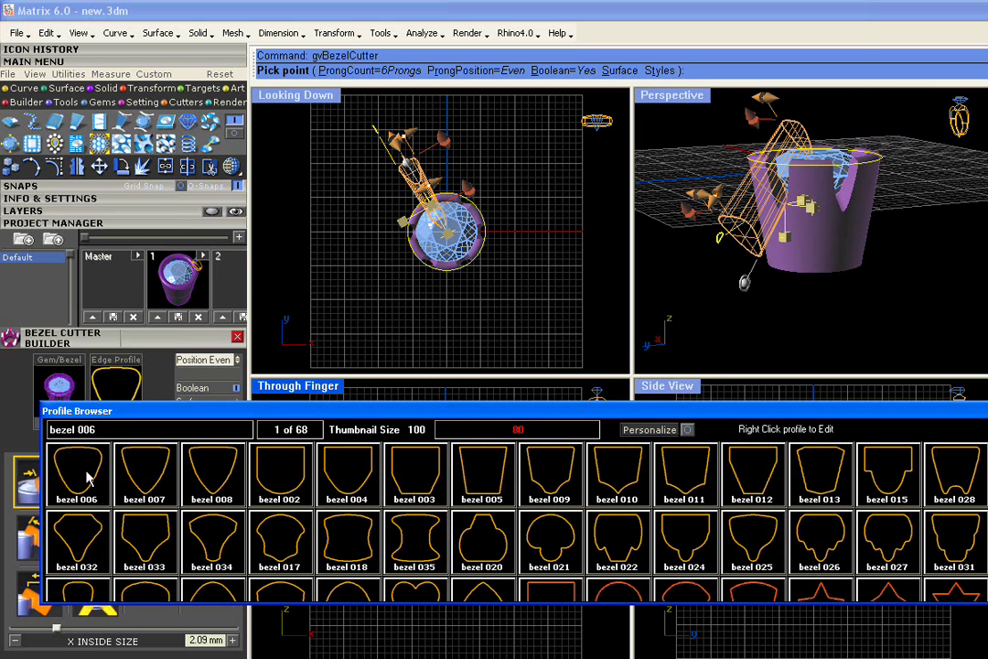
{"action": "left_click", "coordinate": [89, 476]}
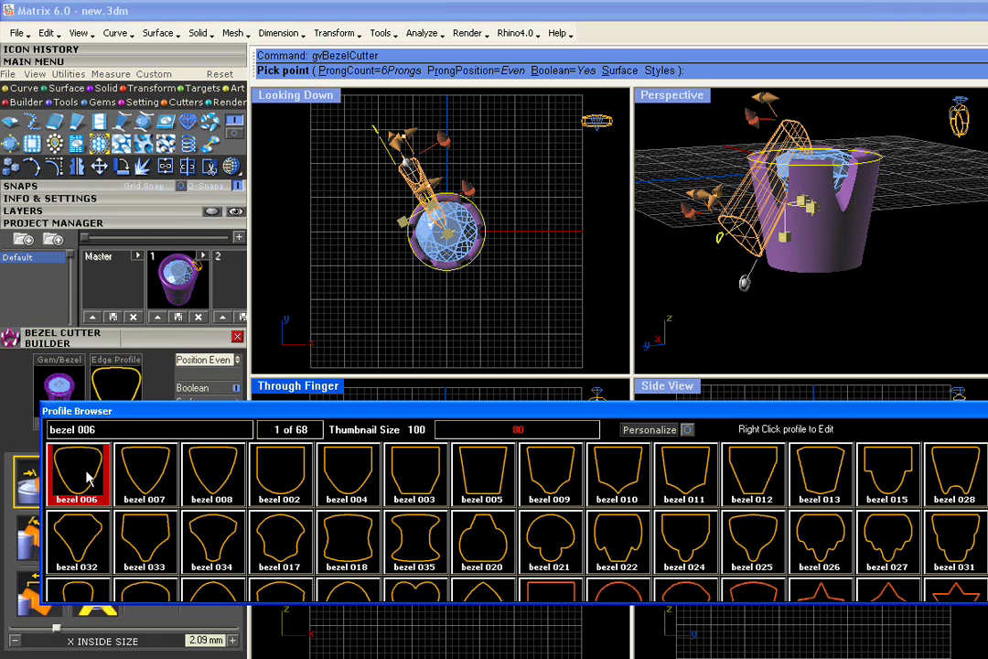
{"action": "left_click", "coordinate": [89, 476]}
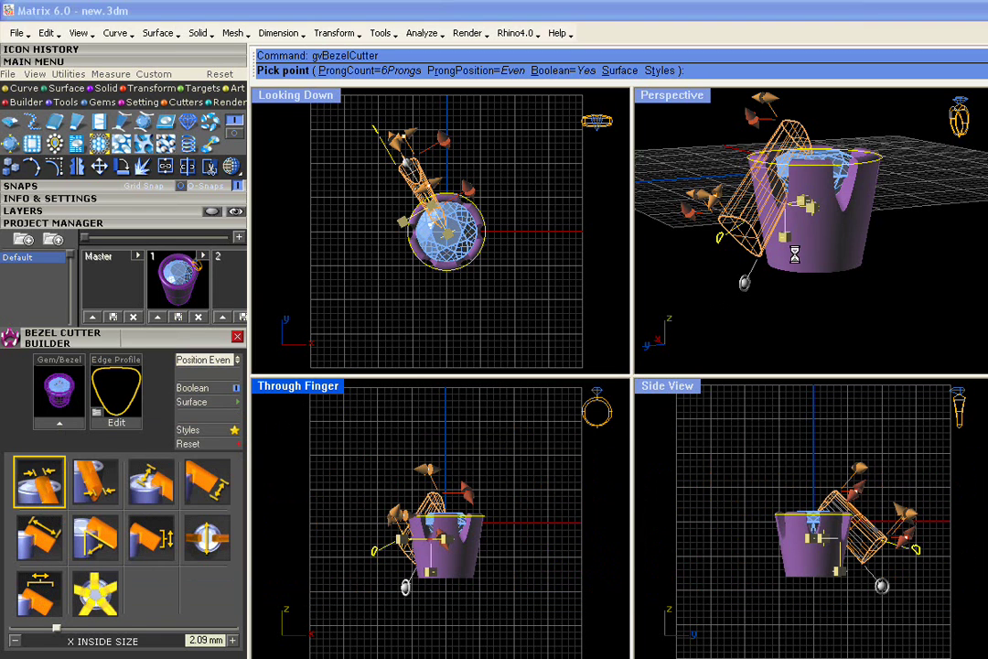
Widen the cutter's X inside size to about 2.38 mm.
{"action": "right_click_drag", "start_coordinate": [663, 239], "coordinate": [785, 293]}
{"action": "scroll", "coordinate": [779, 152], "scroll_direction": "up", "scroll_amount": 5}
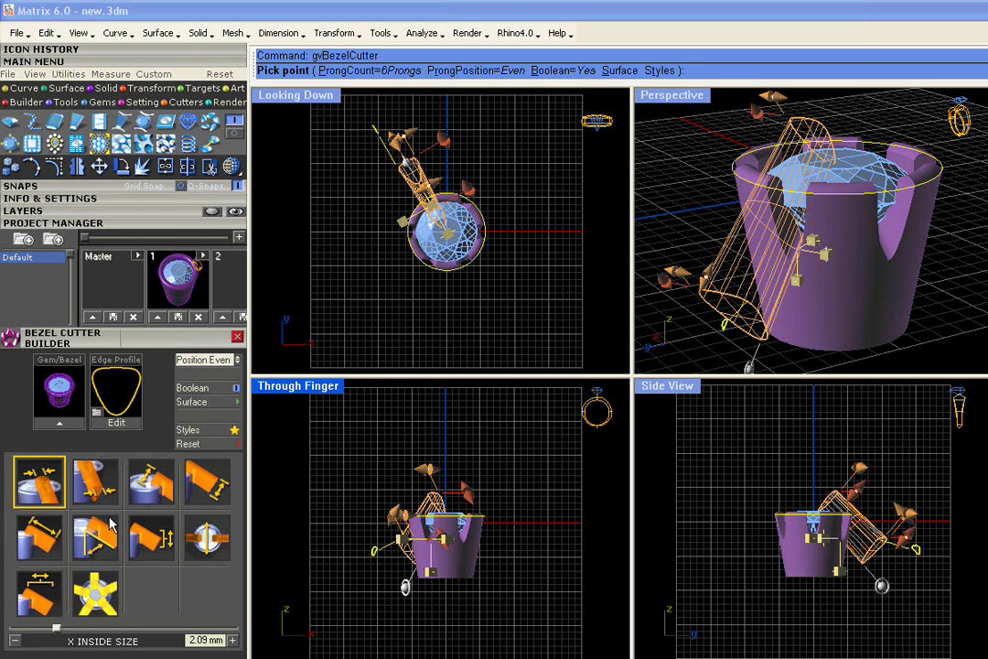
{"action": "key", "text": "ctrl+Tab"}
{"action": "key", "text": "ctrl+Tab"}
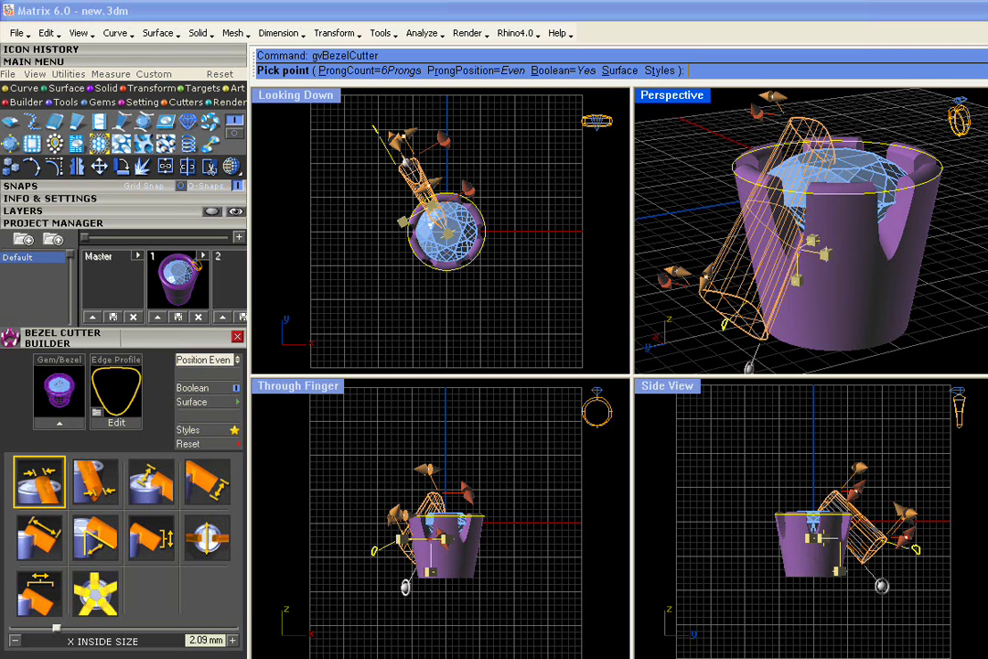
{"action": "key", "text": "ctrl+Tab"}
{"action": "key", "text": "ctrl+Tab"}
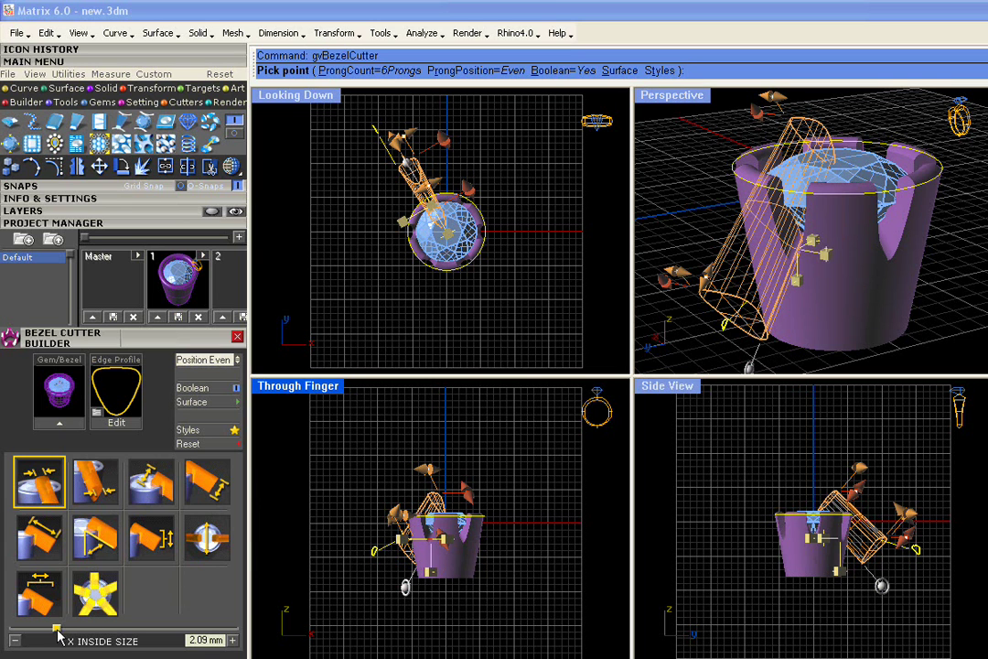
{"action": "mouse_move", "coordinate": [58, 635]}
{"action": "left_mouse_down"}
{"action": "mouse_move", "coordinate": [96, 633]}
{"action": "mouse_move", "coordinate": [64, 631]}
{"action": "left_mouse_up"}
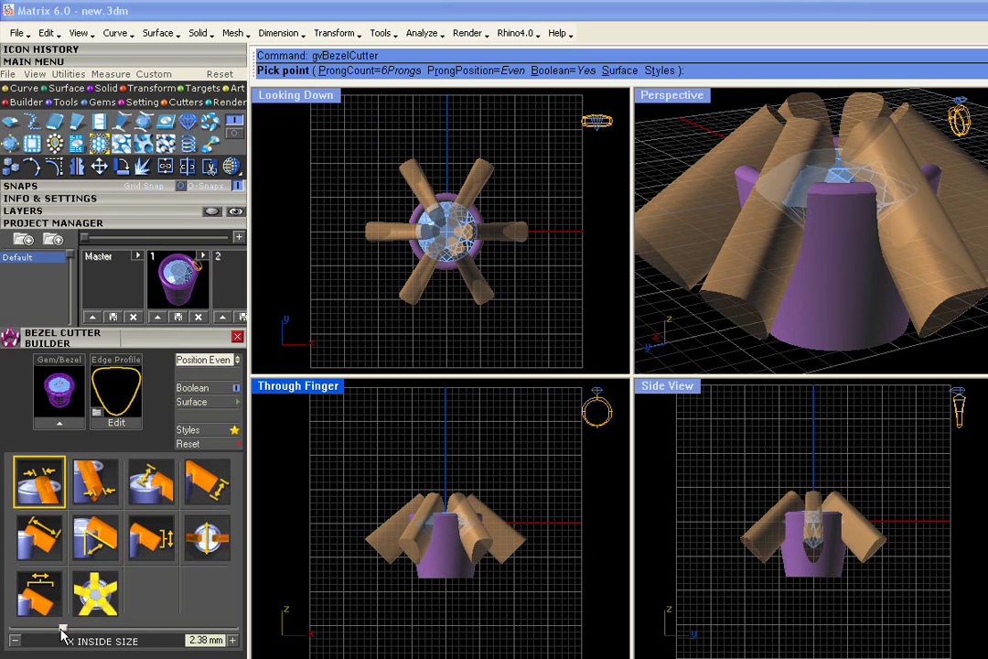
Increase the cutter's X outside size to about 3.87 mm.
{"action": "left_click", "coordinate": [104, 502]}
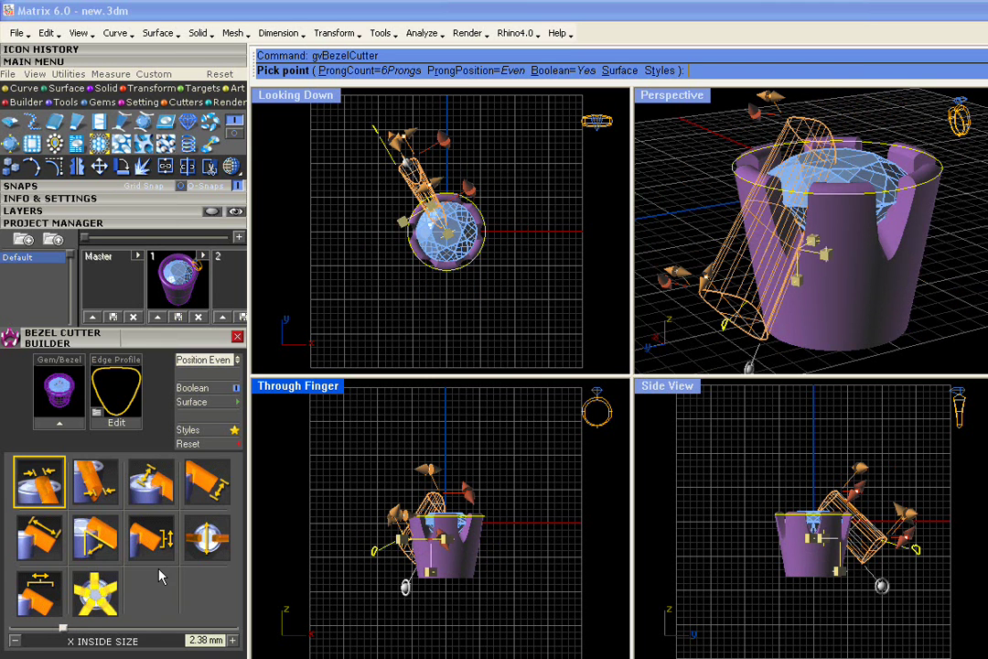
{"action": "left_click", "coordinate": [92, 490]}
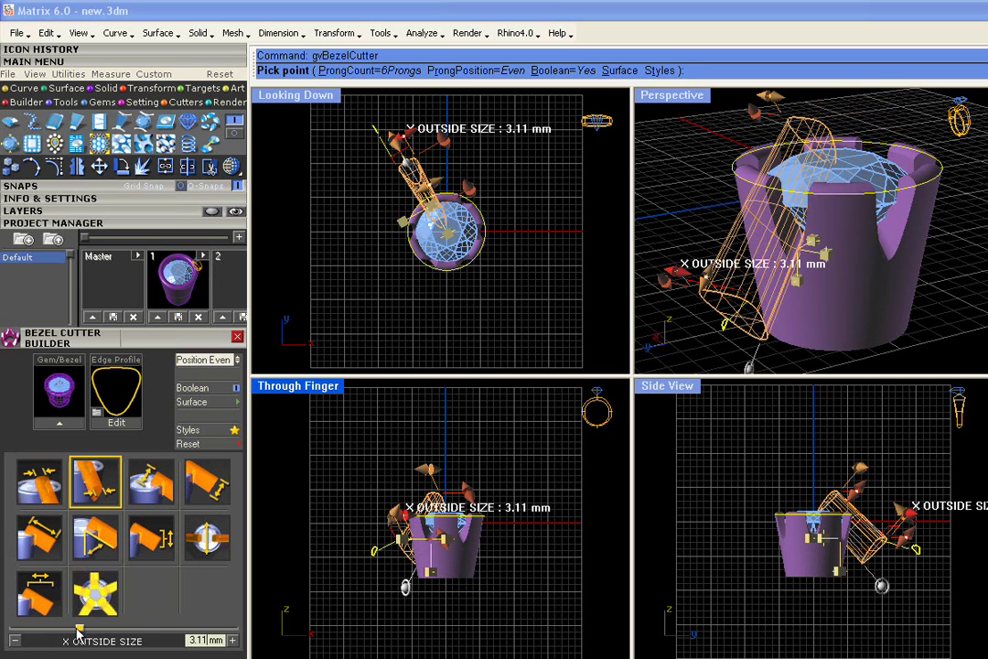
{"action": "left_click_drag", "start_coordinate": [79, 630], "coordinate": [99, 640]}
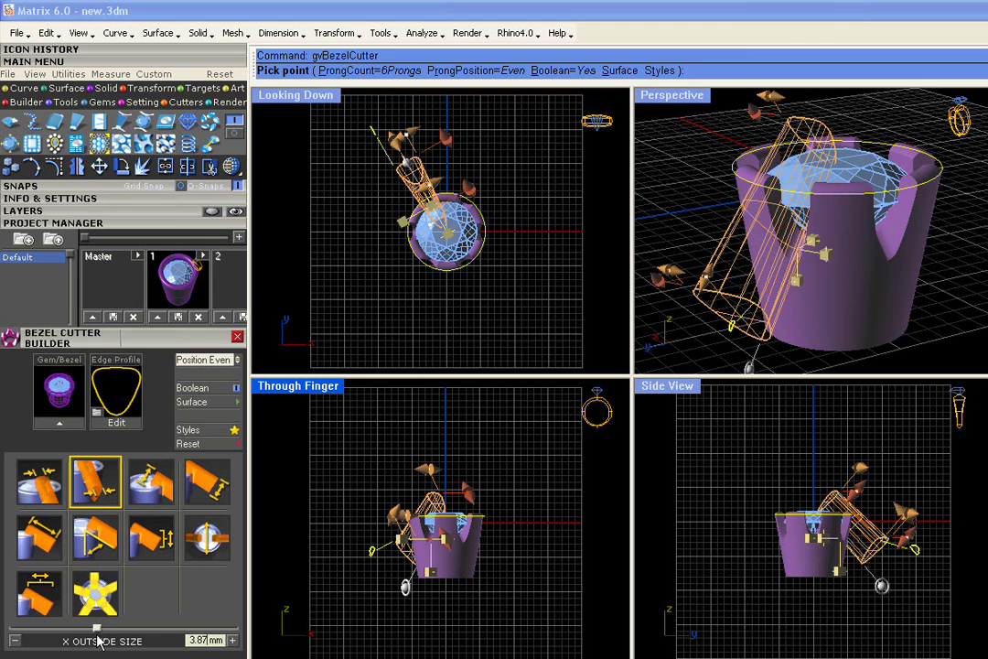
Set the cutter's Y inside size to about 4.02 mm and its Y outside size to about 5.03 mm.
{"action": "left_click", "coordinate": [147, 480]}
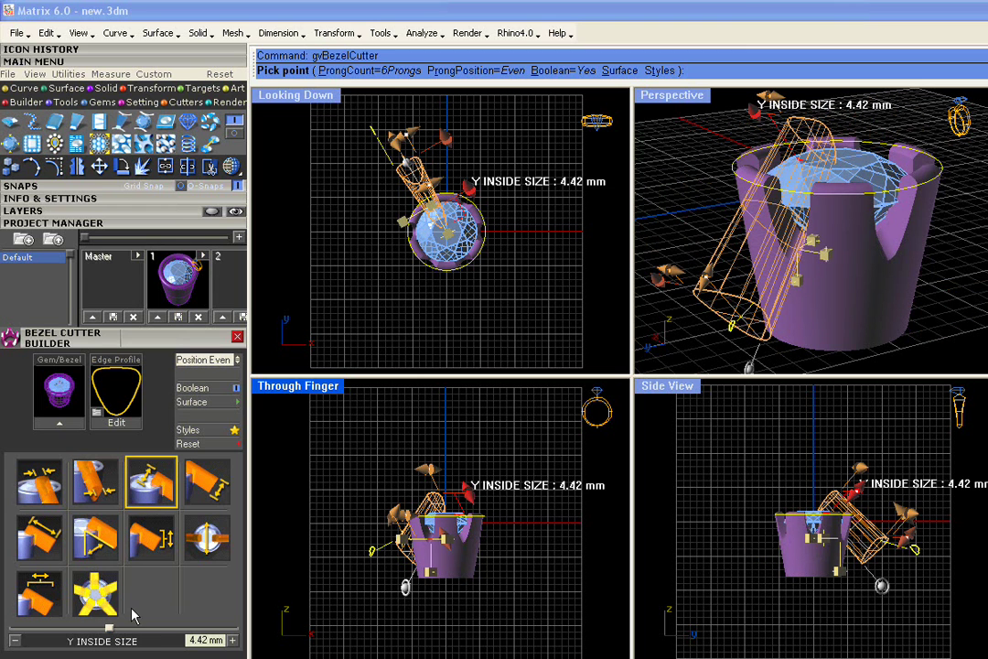
{"action": "mouse_move", "coordinate": [108, 632]}
{"action": "left_mouse_down"}
{"action": "mouse_move", "coordinate": [139, 632]}
{"action": "mouse_move", "coordinate": [86, 631]}
{"action": "mouse_move", "coordinate": [102, 632]}
{"action": "left_mouse_up"}
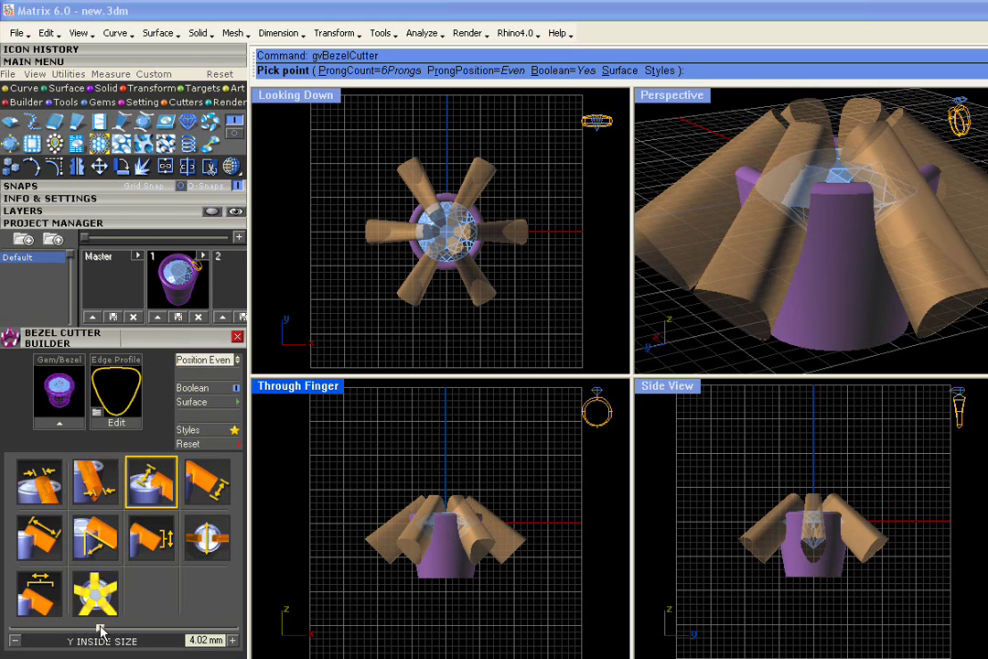
{"action": "left_click", "coordinate": [206, 485]}
{"action": "mouse_move", "coordinate": [124, 632]}
{"action": "left_mouse_down"}
{"action": "mouse_move", "coordinate": [116, 632]}
{"action": "mouse_move", "coordinate": [127, 620]}
{"action": "left_mouse_up"}
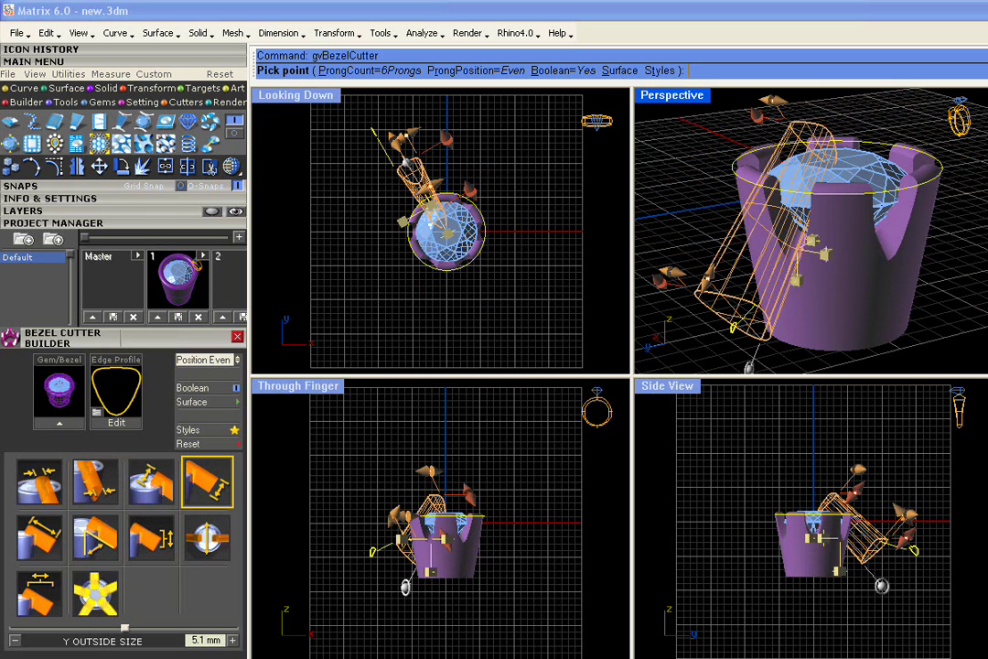
{"action": "left_click_drag", "start_coordinate": [126, 628], "coordinate": [124, 631]}
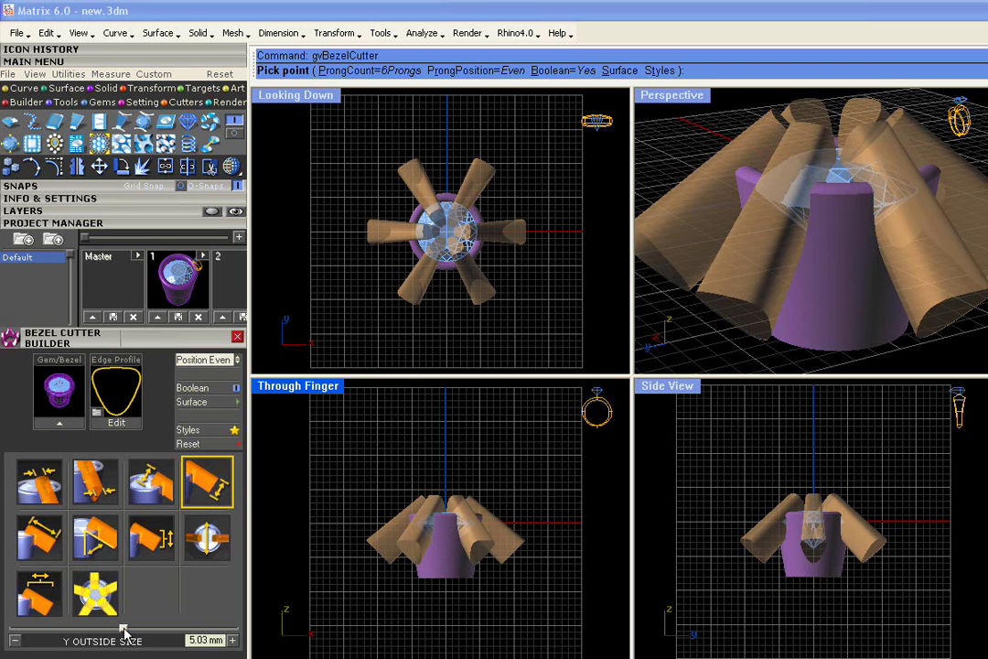
Set the bezel cutter's length to about 11.47 mm and its cutter angle to about 49.8°.
{"action": "left_click", "coordinate": [38, 538]}
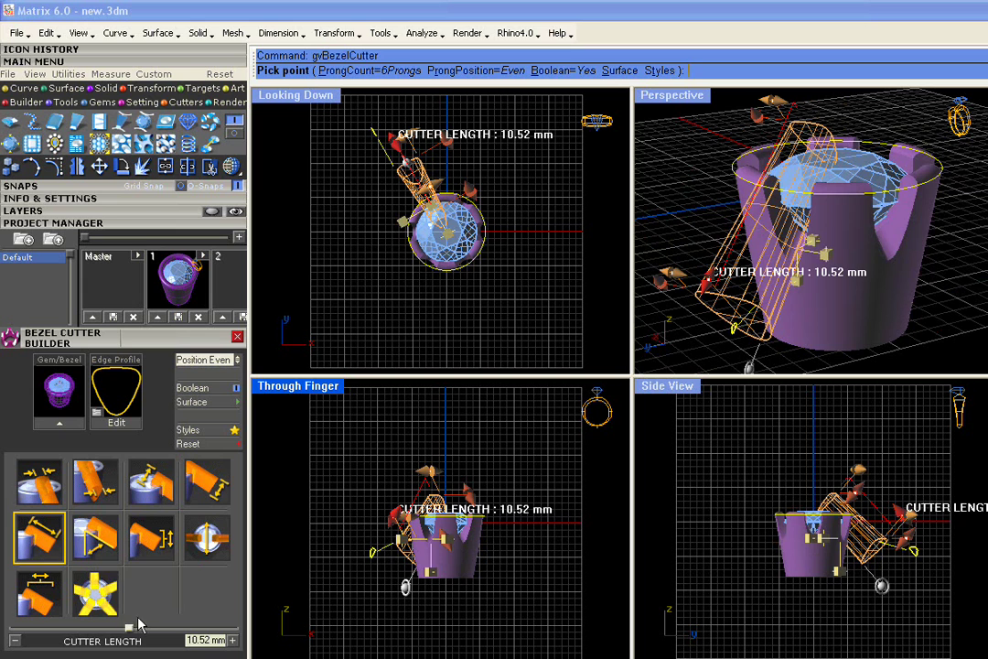
{"action": "left_click_drag", "start_coordinate": [132, 631], "coordinate": [142, 632]}
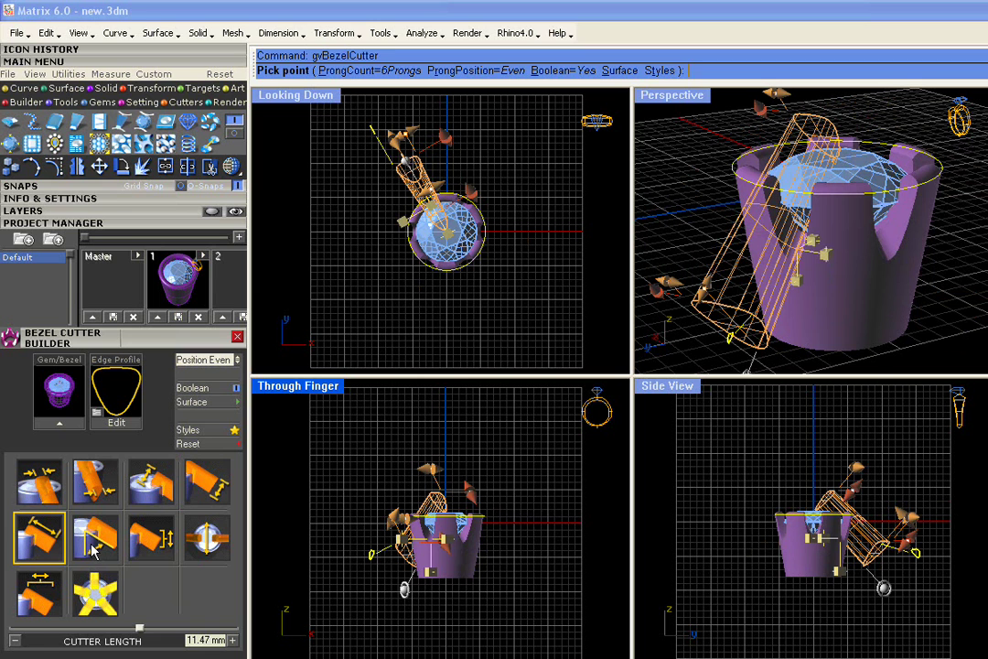
{"action": "left_click", "coordinate": [92, 549]}
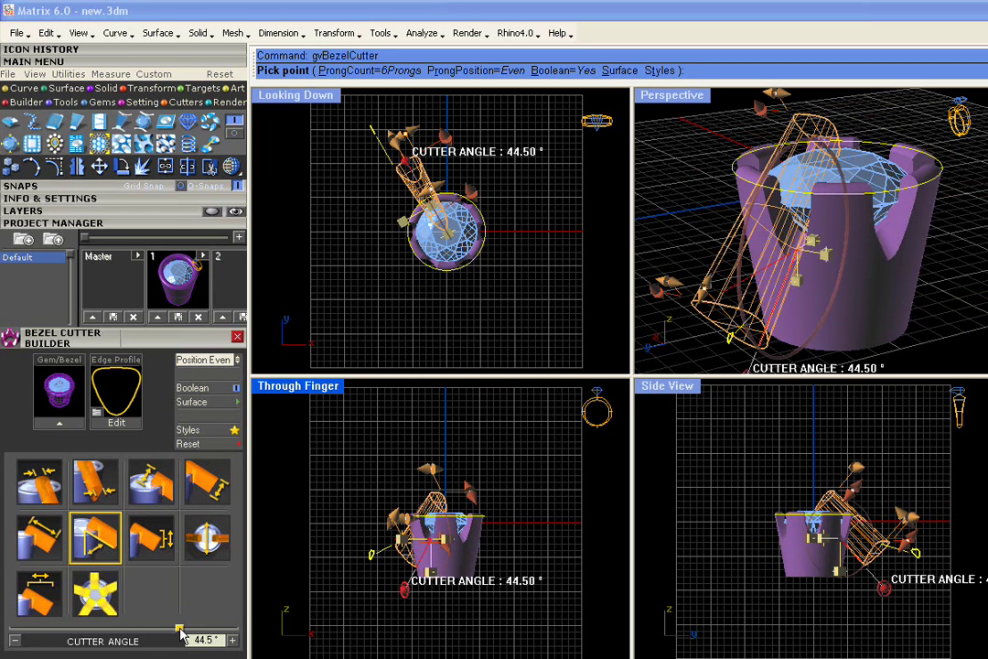
{"action": "left_click_drag", "start_coordinate": [180, 632], "coordinate": [166, 630]}
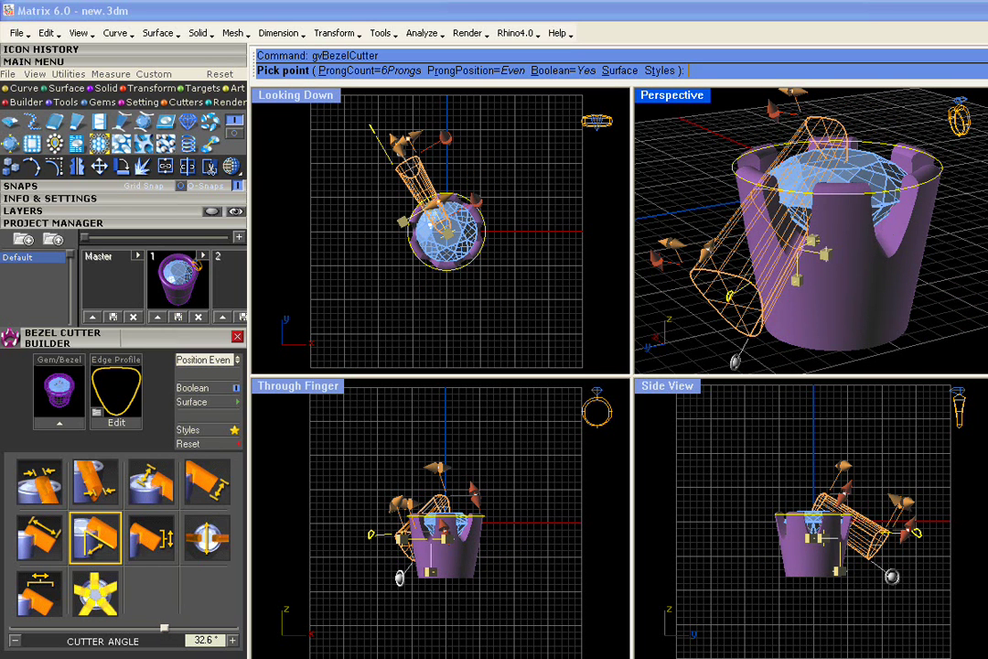
{"action": "right_click_drag", "start_coordinate": [881, 260], "coordinate": [842, 286]}
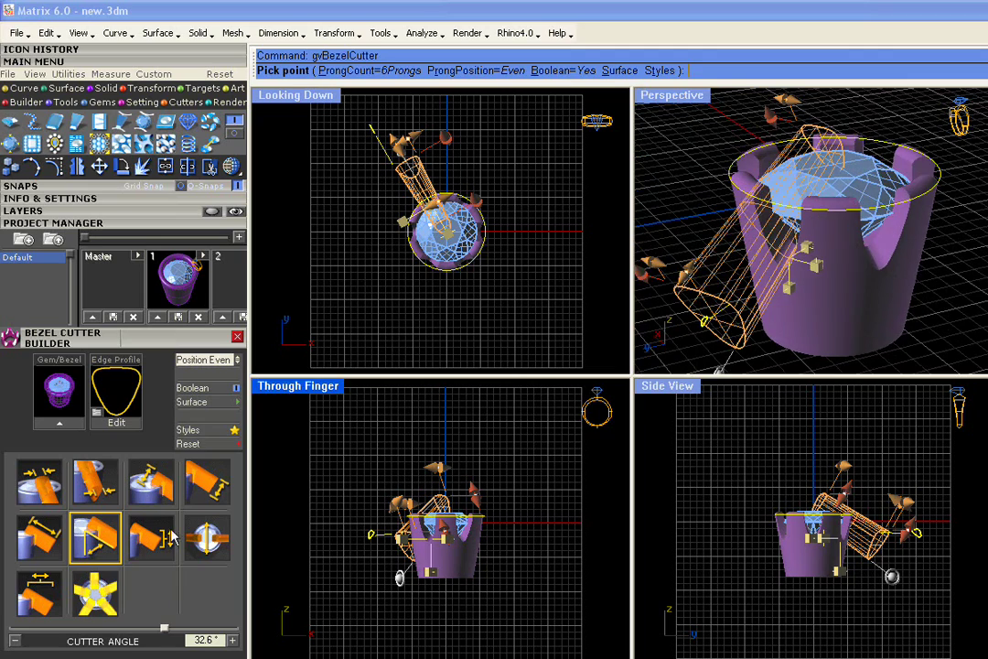
{"action": "left_click_drag", "start_coordinate": [164, 629], "coordinate": [187, 627]}
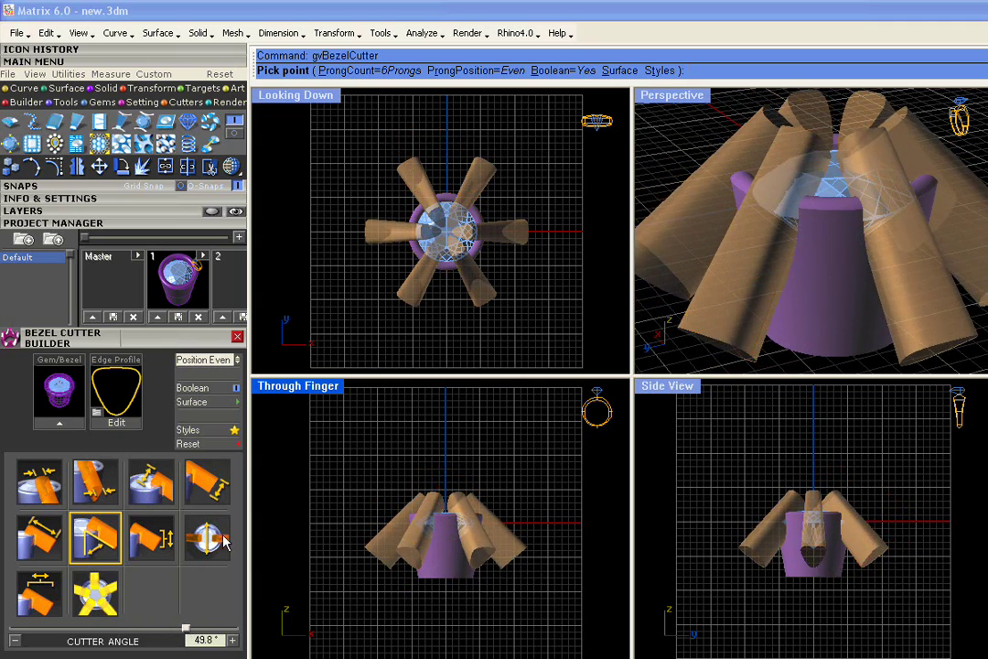
{"action": "left_click", "coordinate": [224, 543]}
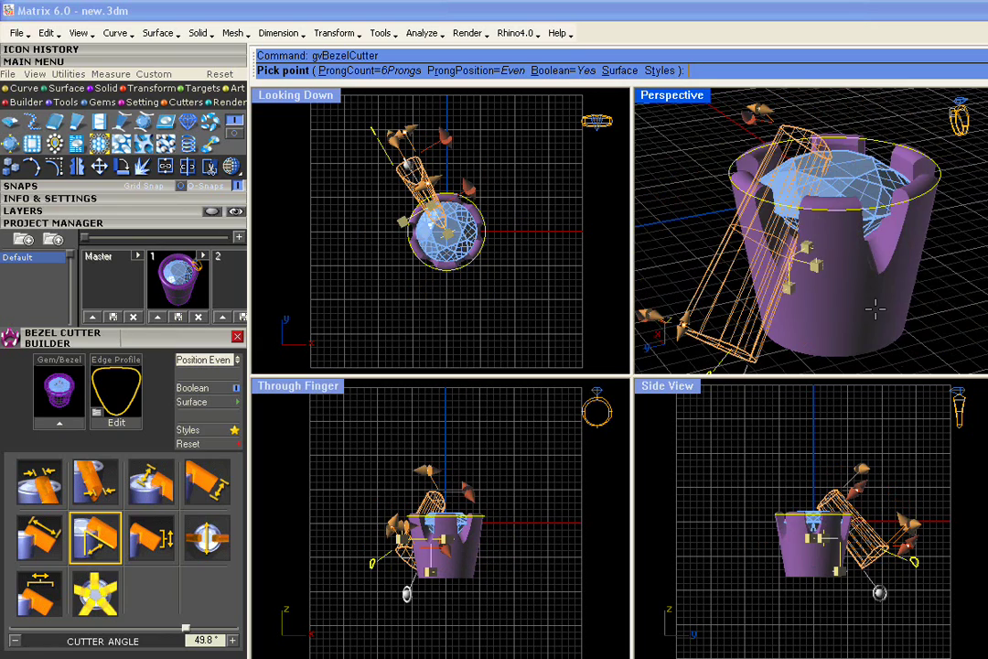
{"action": "right_click_drag", "start_coordinate": [872, 312], "coordinate": [789, 294]}
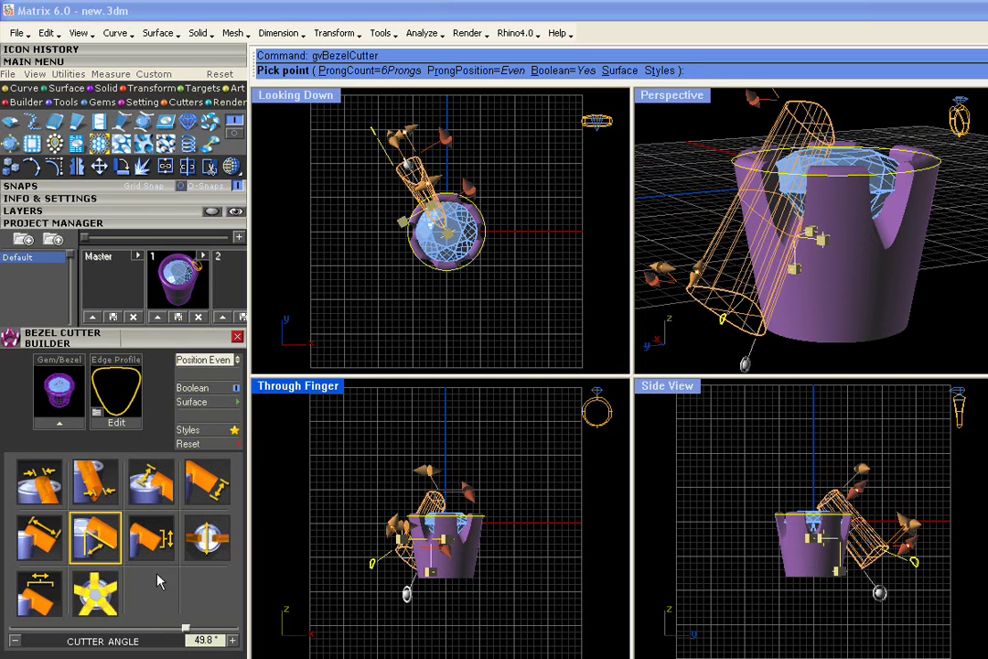
Lower the bezel cutter by setting its Z offset to about -3.99 mm.
{"action": "left_click", "coordinate": [169, 547]}
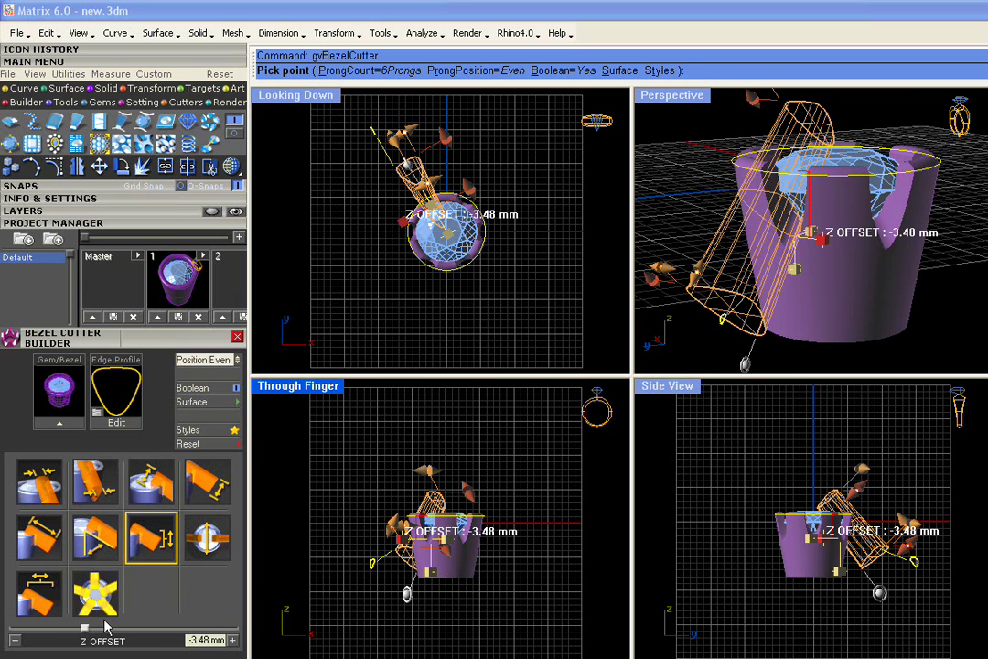
{"action": "mouse_move", "coordinate": [84, 629]}
{"action": "left_mouse_down"}
{"action": "mouse_move", "coordinate": [99, 631]}
{"action": "mouse_move", "coordinate": [79, 625]}
{"action": "left_mouse_up"}
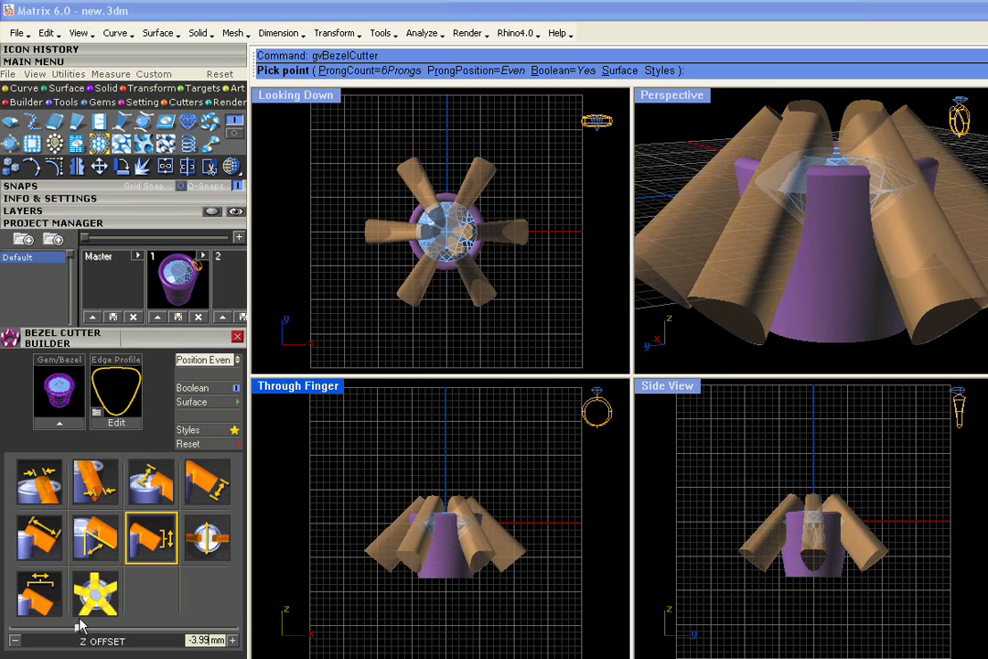
{"action": "left_click", "coordinate": [517, 212]}
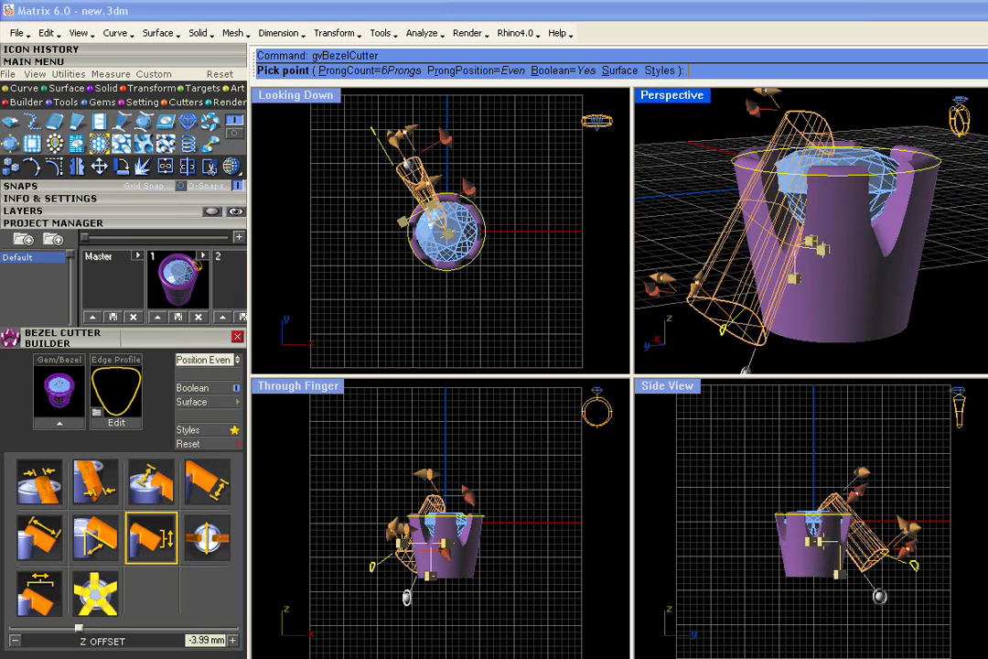
{"action": "right_click_drag", "start_coordinate": [834, 273], "coordinate": [761, 262]}
{"action": "right_click_drag", "start_coordinate": [667, 236], "coordinate": [689, 299]}
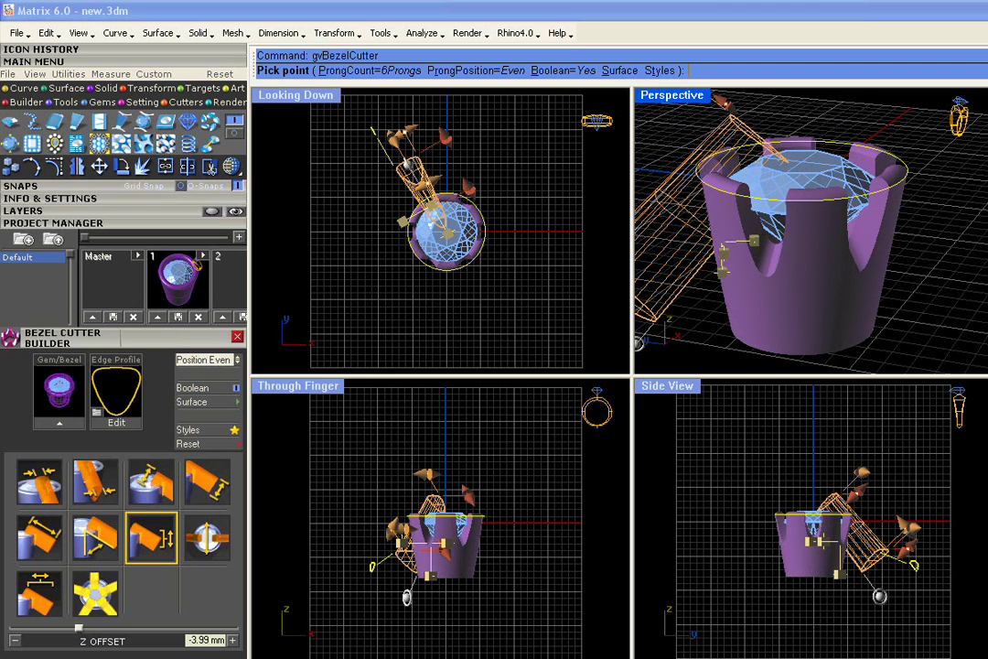
Set the bezel cutter's Y offset to about -0.11 mm and its X offset to 0 mm.
{"action": "left_click", "coordinate": [207, 542]}
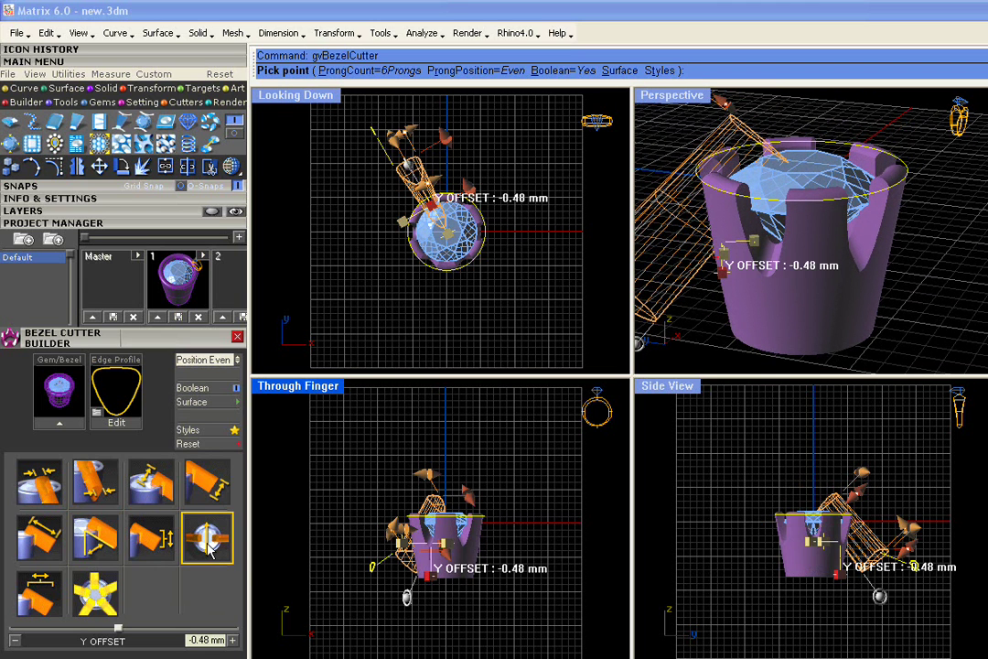
{"action": "mouse_move", "coordinate": [119, 632]}
{"action": "left_mouse_down"}
{"action": "mouse_move", "coordinate": [135, 633]}
{"action": "mouse_move", "coordinate": [125, 633]}
{"action": "left_mouse_up"}
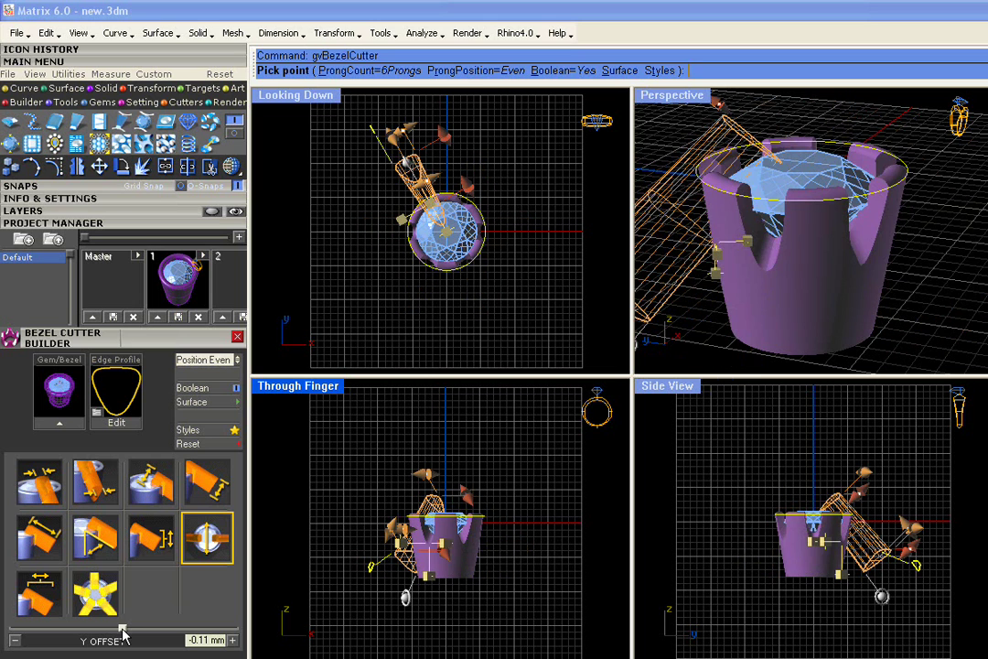
{"action": "left_click", "coordinate": [30, 598]}
{"action": "mouse_move", "coordinate": [124, 630]}
{"action": "left_mouse_down"}
{"action": "mouse_move", "coordinate": [92, 634]}
{"action": "mouse_move", "coordinate": [147, 631]}
{"action": "mouse_move", "coordinate": [106, 630]}
{"action": "mouse_move", "coordinate": [128, 623]}
{"action": "left_mouse_up"}
{"action": "type", "text": "0"}
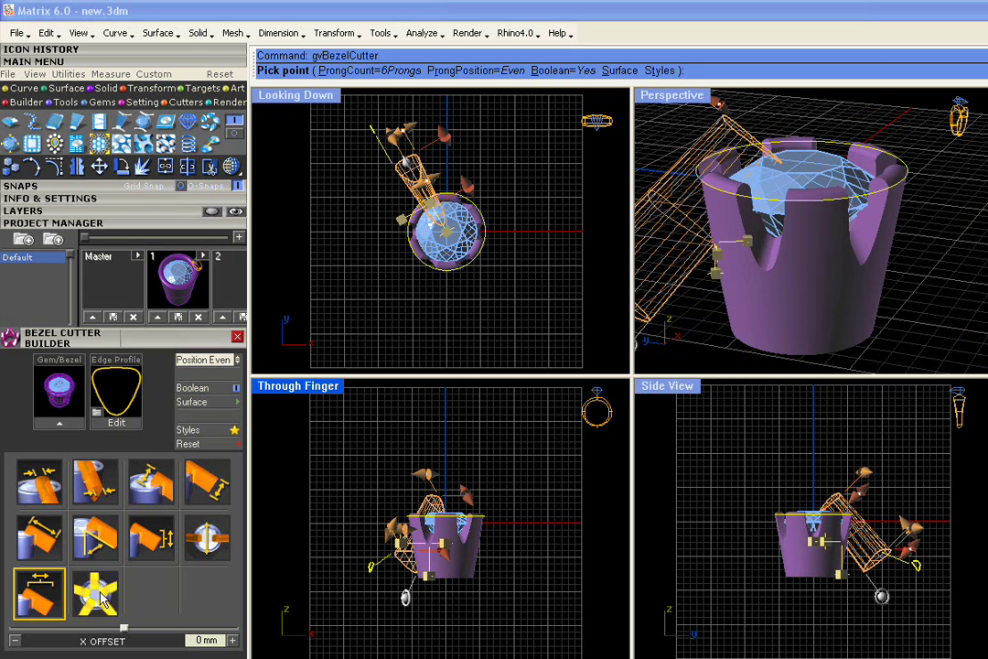
Try increasing the number of cutters around the bezel to 8.
{"action": "left_click", "coordinate": [101, 593]}
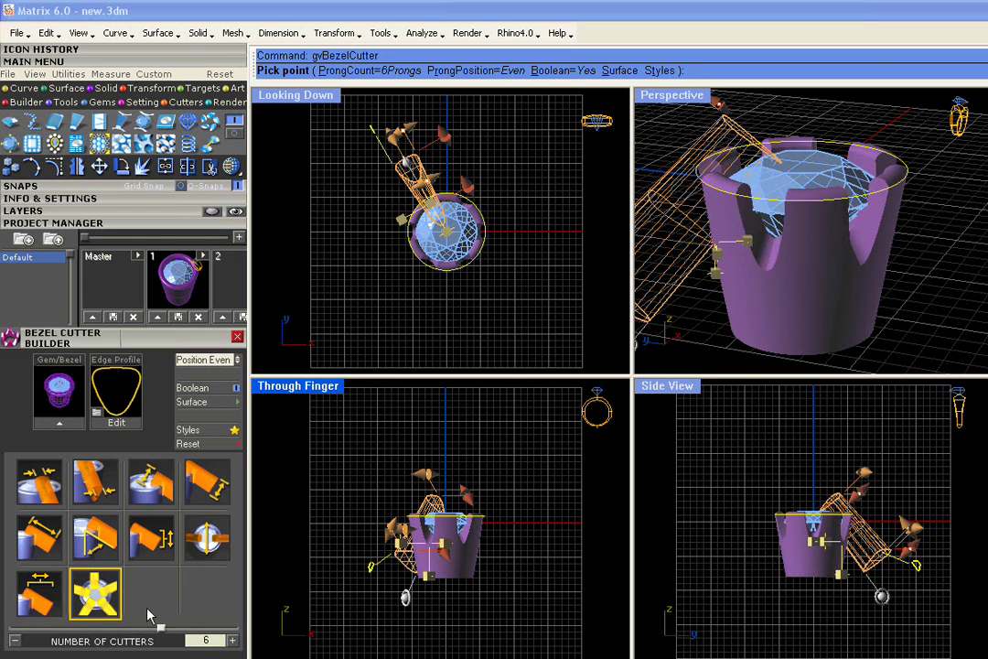
{"action": "left_click", "coordinate": [208, 640]}
{"action": "left_click", "coordinate": [233, 641]}
{"action": "left_click", "coordinate": [234, 641]}
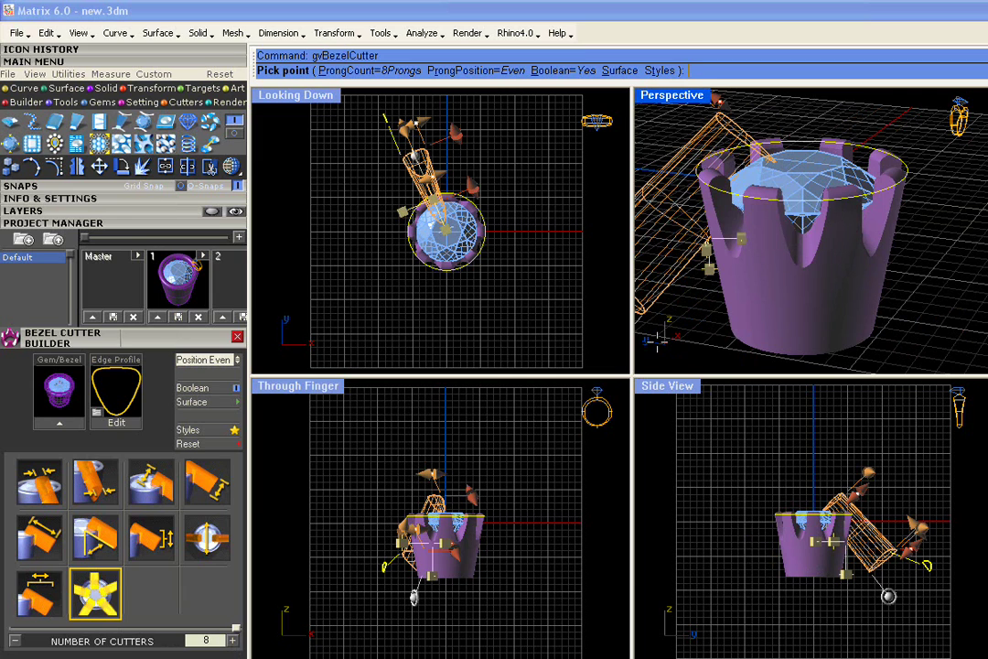
{"action": "right_click_drag", "start_coordinate": [771, 264], "coordinate": [840, 295]}
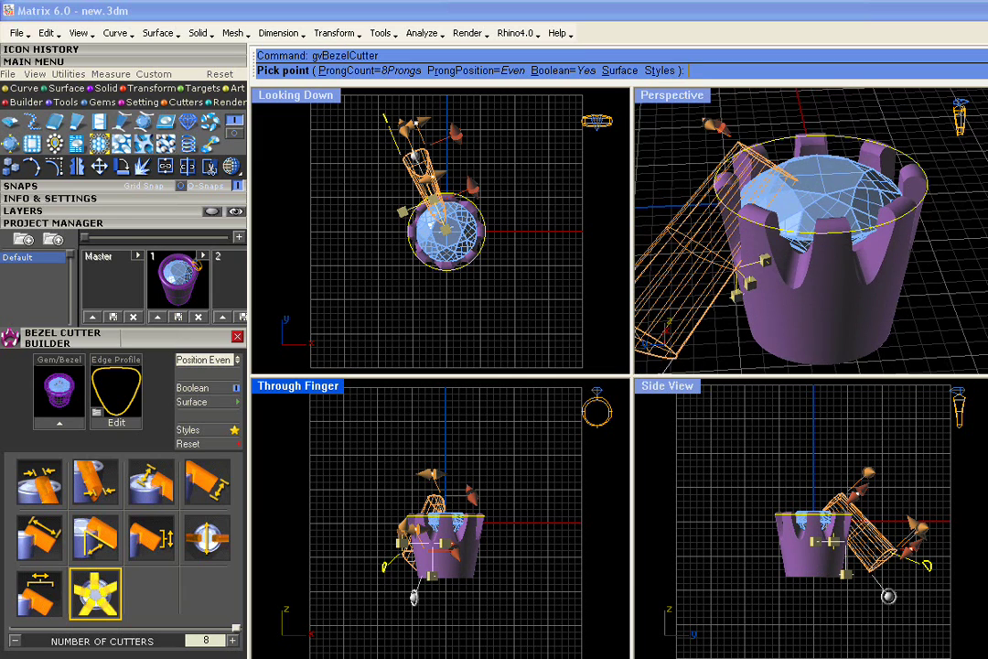
Try reducing the number of cutters around the bezel to 4, and return it to 6.
{"action": "double_click", "coordinate": [15, 644]}
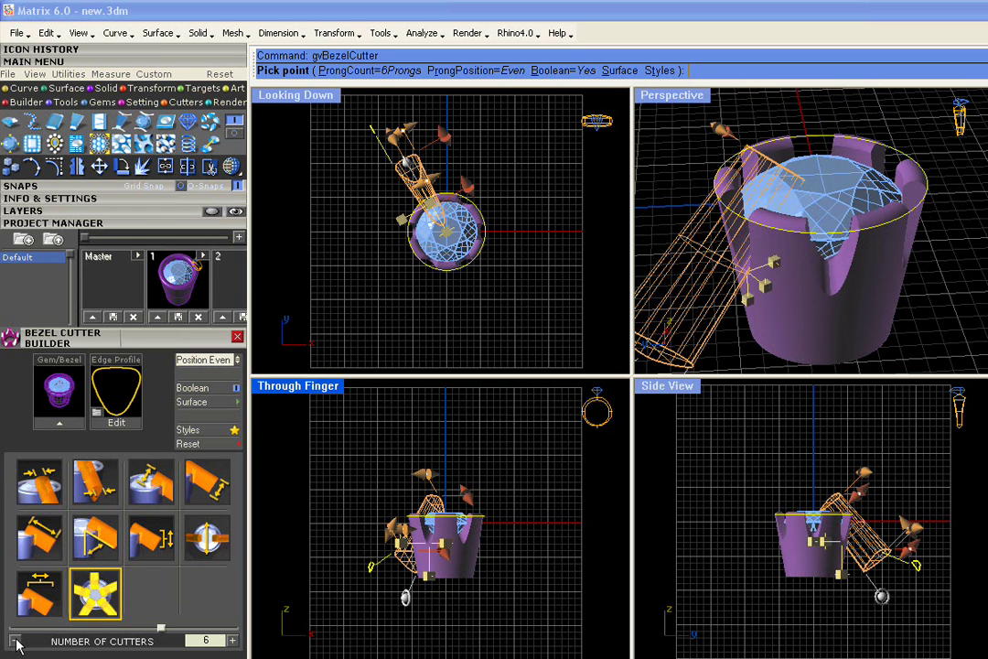
{"action": "double_click", "coordinate": [17, 644]}
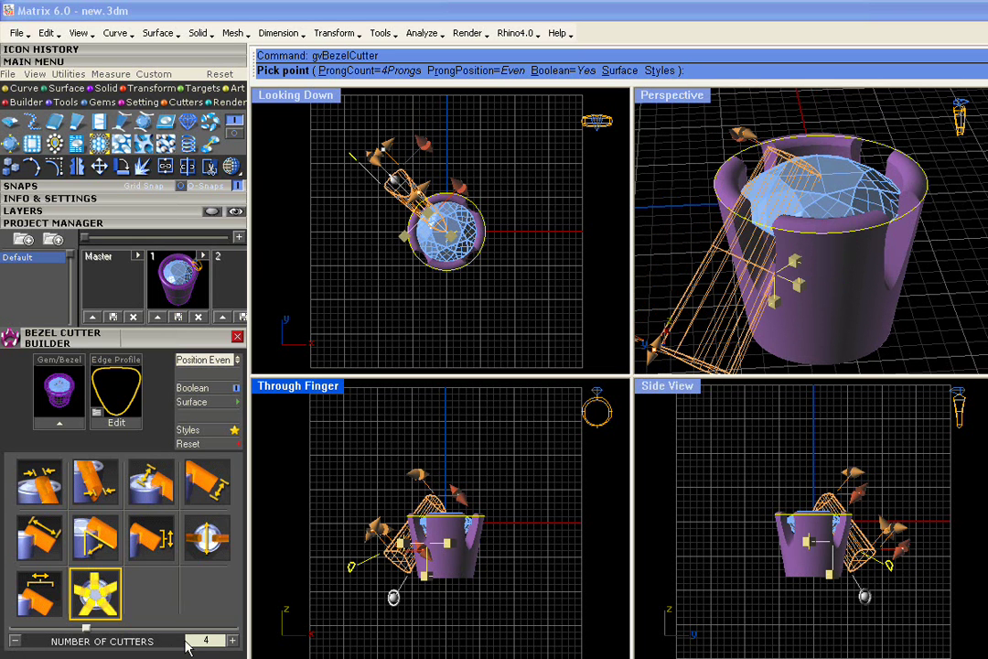
{"action": "double_click", "coordinate": [234, 643]}
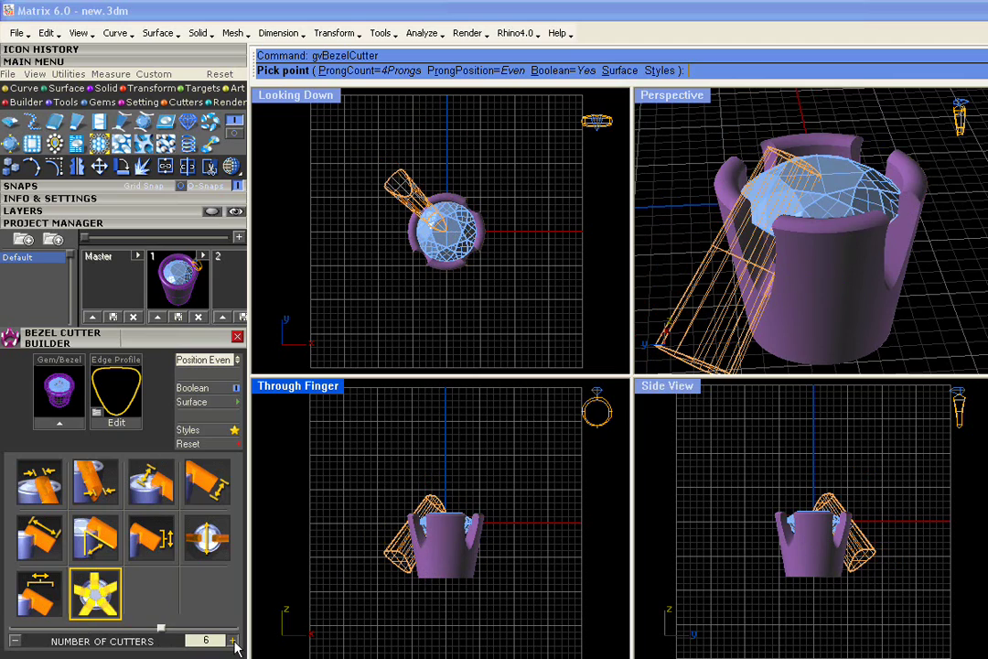